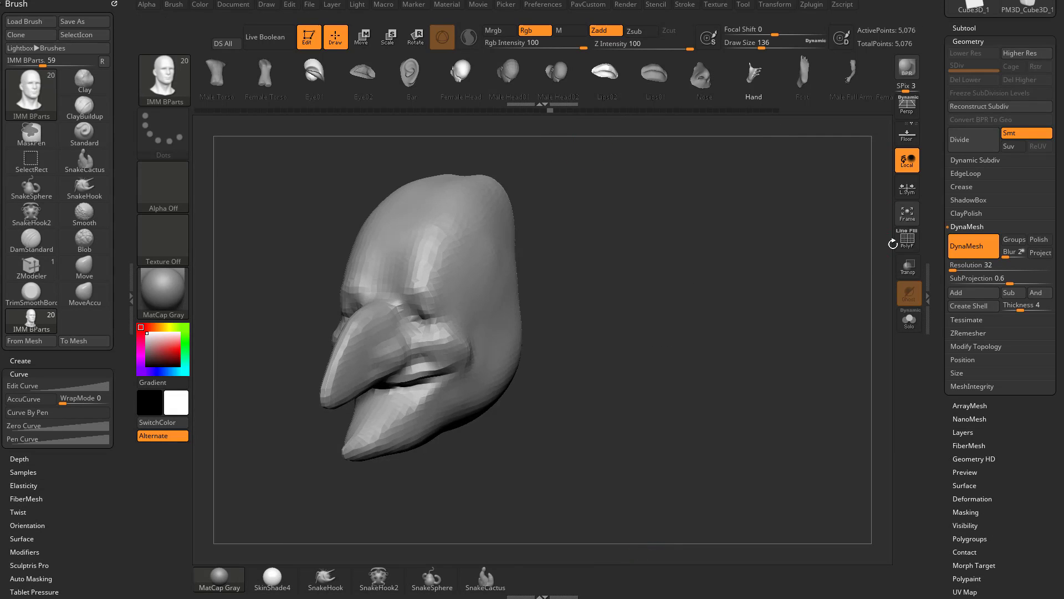
Step: Show the head's wireframe and roll the undo history back to the earlier version with stretched polygons on the nose
{"action": "left_click", "coordinate": [905, 242]}
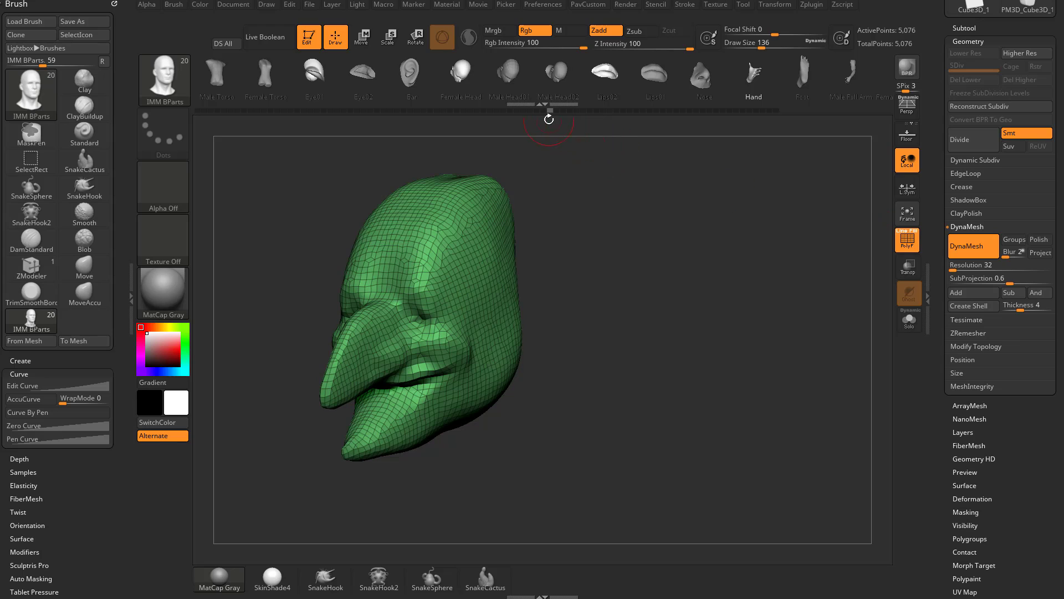
{"action": "left_click_drag", "start_coordinate": [548, 111], "coordinate": [451, 111]}
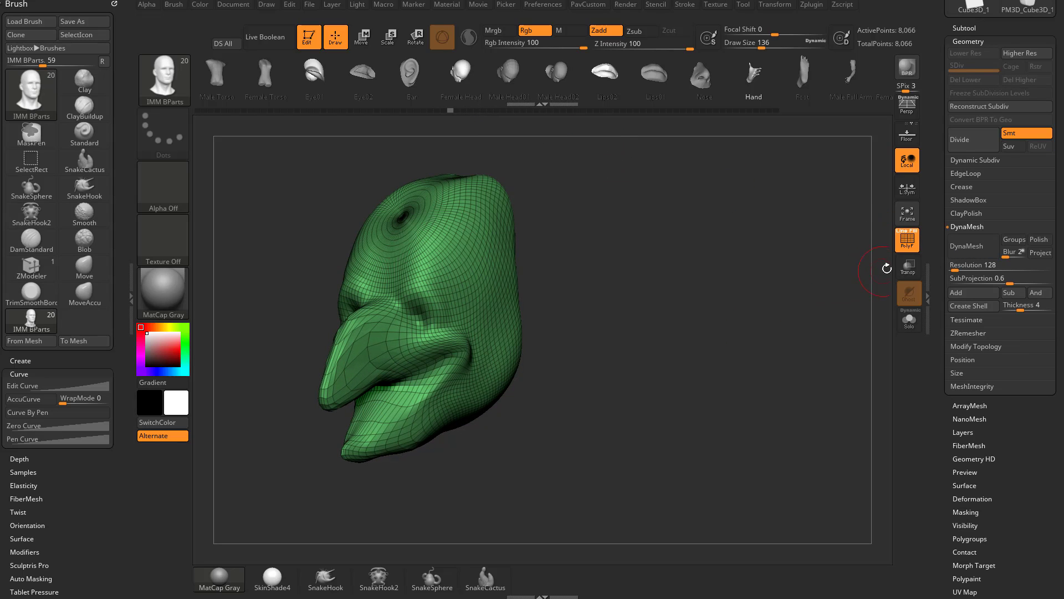
{"action": "key", "text": "shift+f"}
{"action": "left_click_drag", "start_coordinate": [737, 252], "coordinate": [751, 310]}
{"action": "mouse_move", "coordinate": [752, 271]}
{"action": "left_mouse_down"}
{"action": "mouse_move", "coordinate": [720, 283]}
{"action": "mouse_move", "coordinate": [787, 345]}
{"action": "mouse_move", "coordinate": [822, 311]}
{"action": "mouse_move", "coordinate": [796, 320]}
{"action": "mouse_move", "coordinate": [821, 331]}
{"action": "left_mouse_up"}
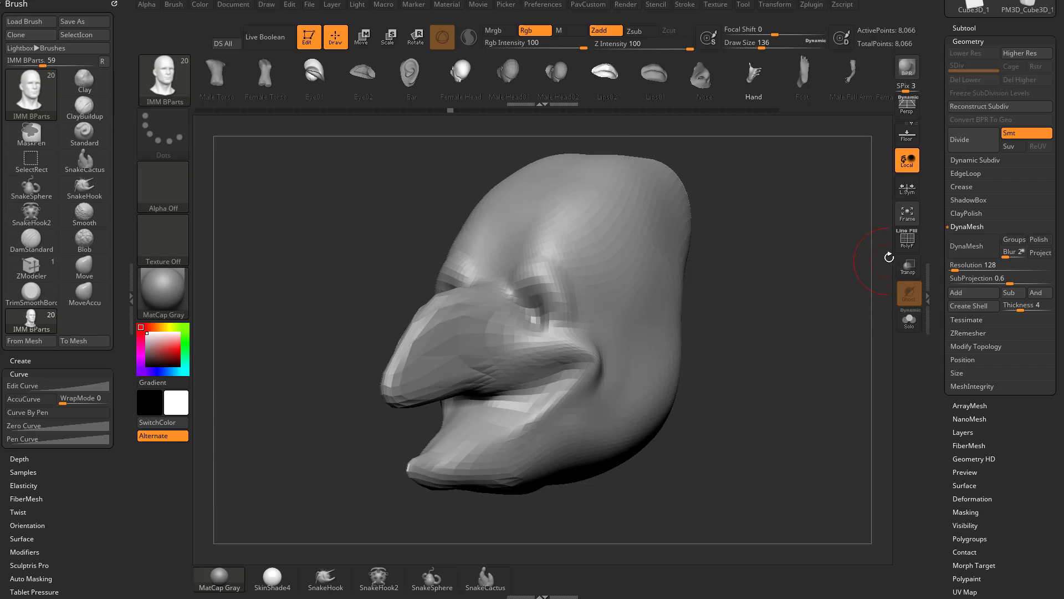
{"action": "key", "text": "shift+f"}
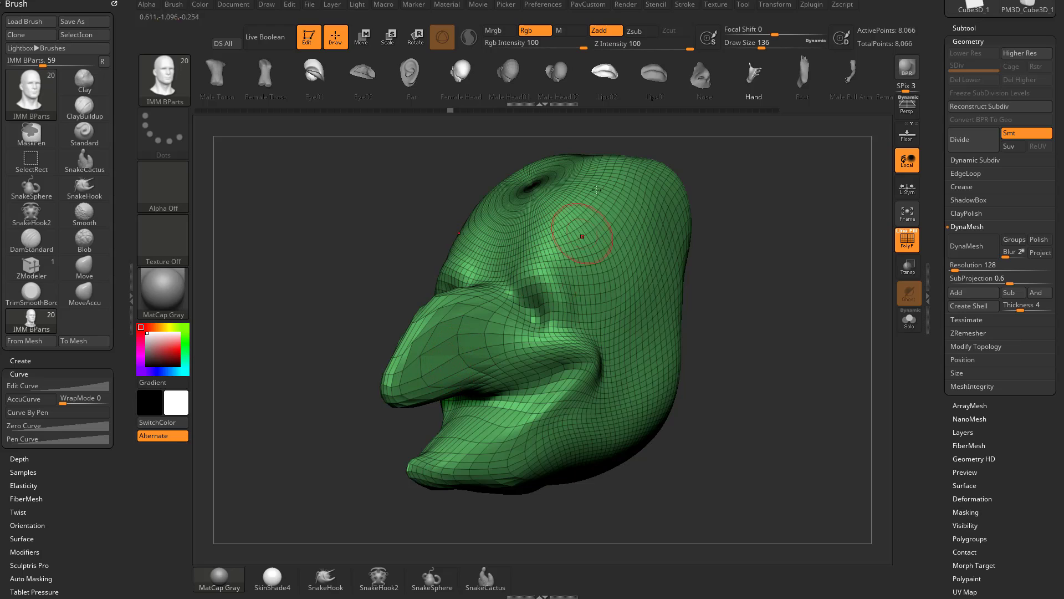
{"action": "left_click_drag", "start_coordinate": [727, 280], "coordinate": [765, 303]}
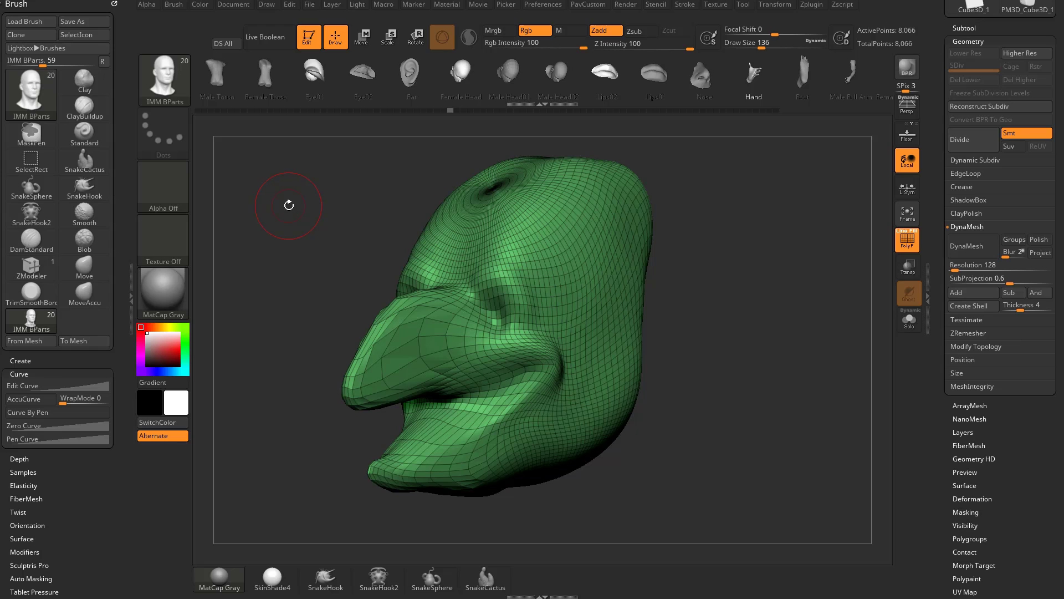
Step: Select the Standard brush and turn on Sculptris Pro mode
{"action": "key", "text": "b"}
{"action": "key", "text": "s"}
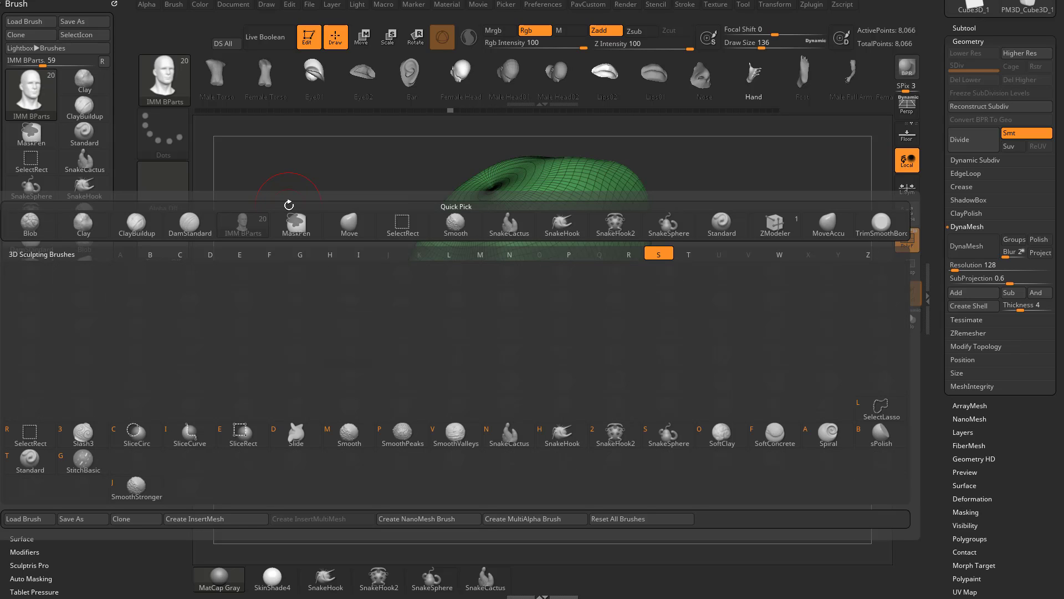
{"action": "key", "text": "t"}
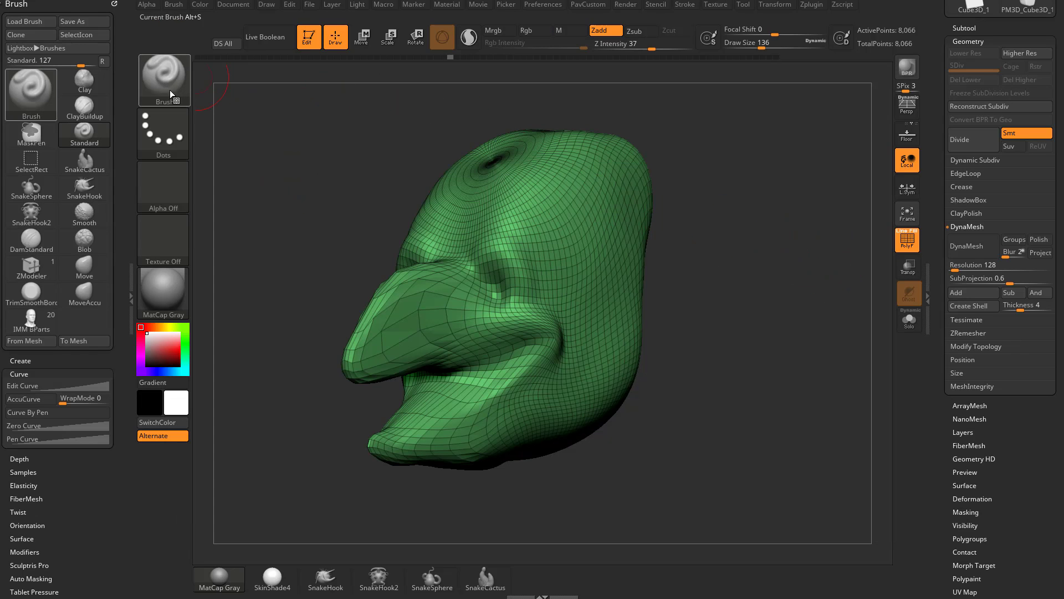
{"action": "left_click", "coordinate": [469, 37]}
Step: Quick-save the project and set the brush draw size to 87
{"action": "mouse_move", "coordinate": [745, 274]}
{"action": "left_mouse_down"}
{"action": "mouse_move", "coordinate": [693, 268]}
{"action": "mouse_move", "coordinate": [779, 267]}
{"action": "left_mouse_up"}
{"action": "key", "text": "9"}
{"action": "key", "text": "s"}
{"action": "key", "text": "s"}
{"action": "left_click_drag", "start_coordinate": [941, 50], "coordinate": [941, 193]}
{"action": "left_click", "coordinate": [1057, 4]}
{"action": "left_click_drag", "start_coordinate": [793, 232], "coordinate": [745, 230]}
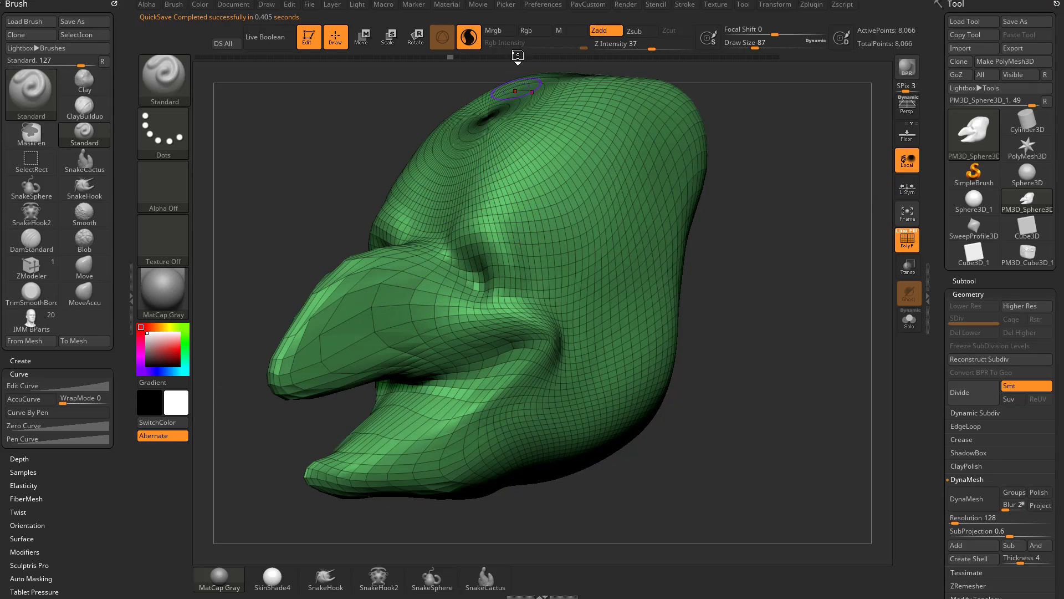
Step: Turn off Sculptris Pro and make Standard brush test strokes on the side of the nose
{"action": "left_click", "coordinate": [472, 37]}
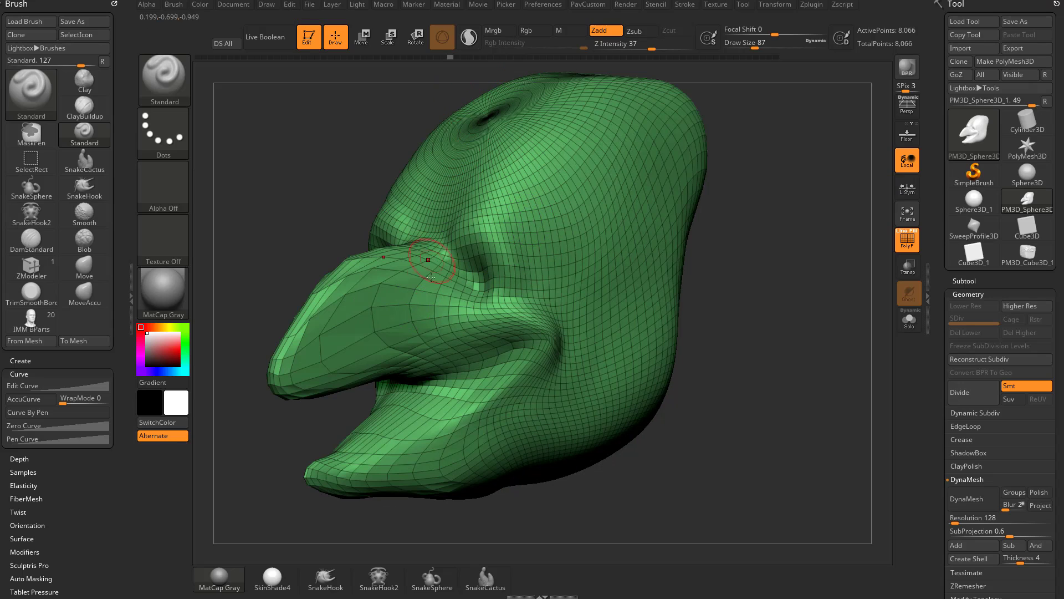
{"action": "left_click_drag", "start_coordinate": [434, 290], "coordinate": [408, 305]}
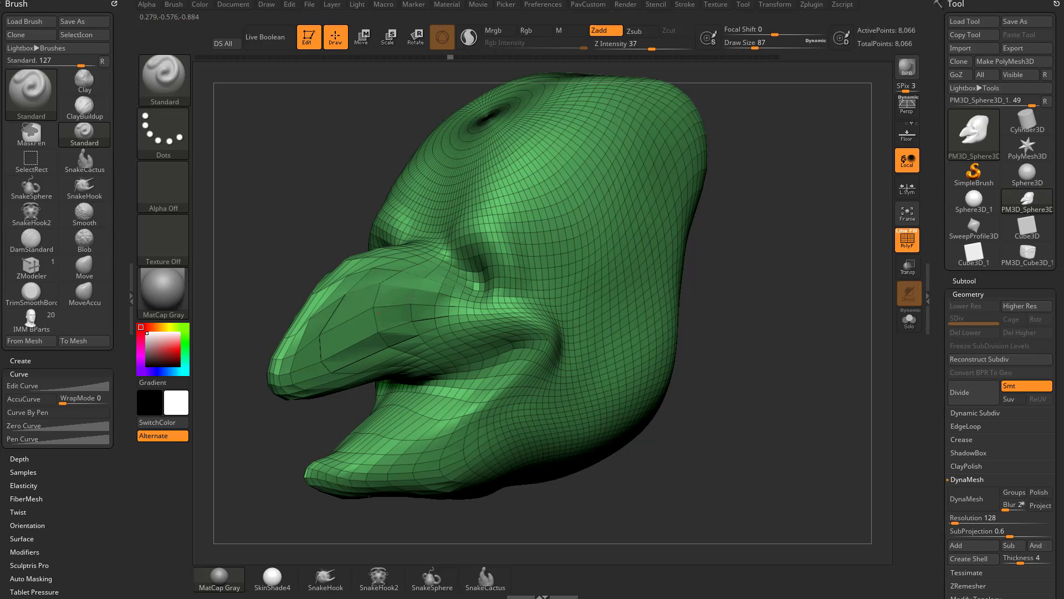
{"action": "left_click", "coordinate": [488, 317]}
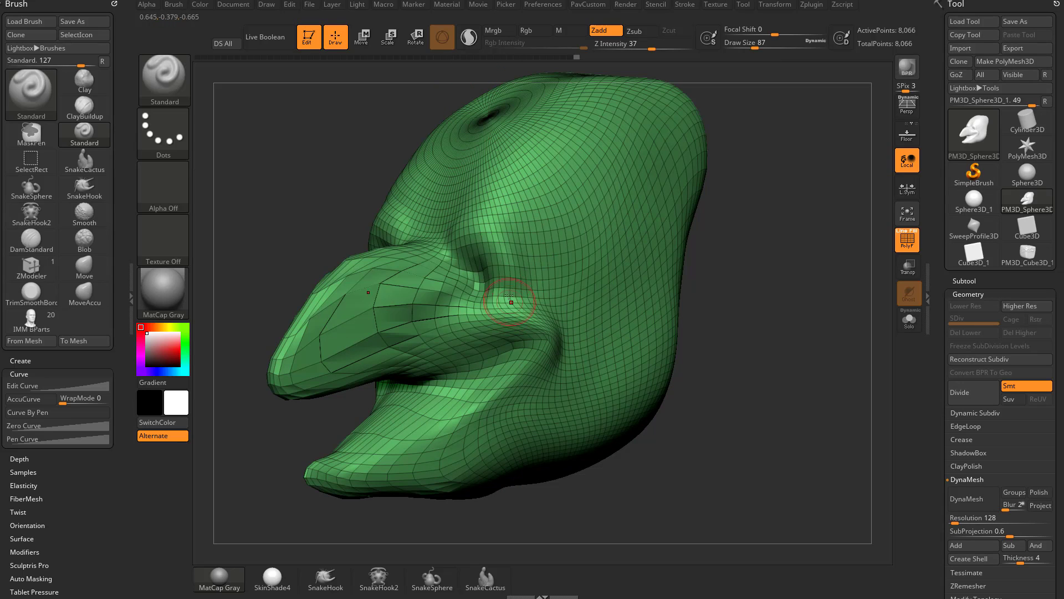
Step: Smooth the side of the nose with Sculptris Pro off, and re-enable Sculptris Pro to add geometry there
{"action": "left_click", "coordinate": [469, 37]}
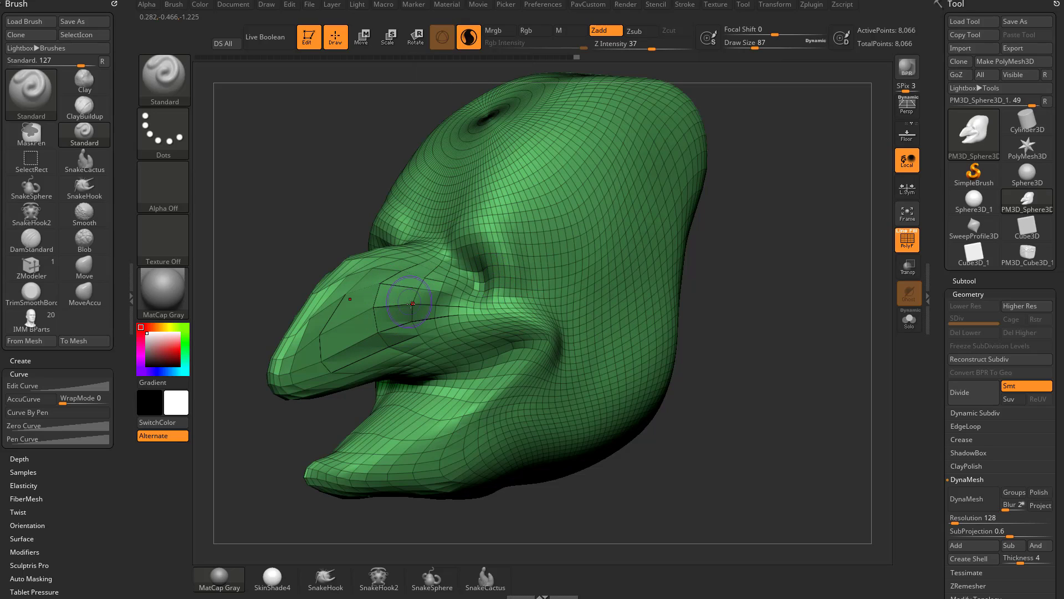
{"action": "key", "text": "shift"}
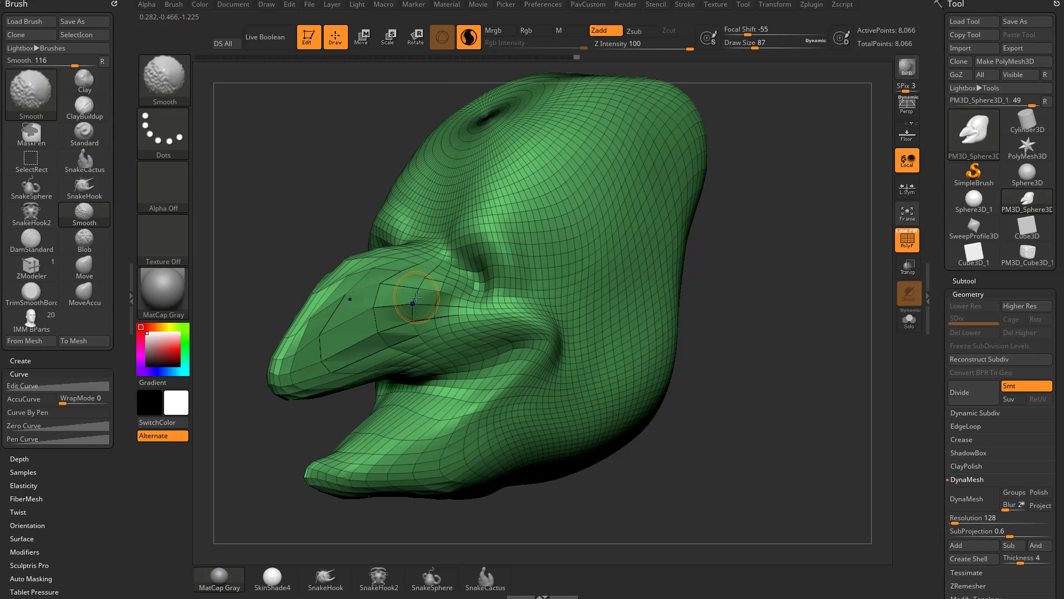
{"action": "left_click", "coordinate": [469, 37]}
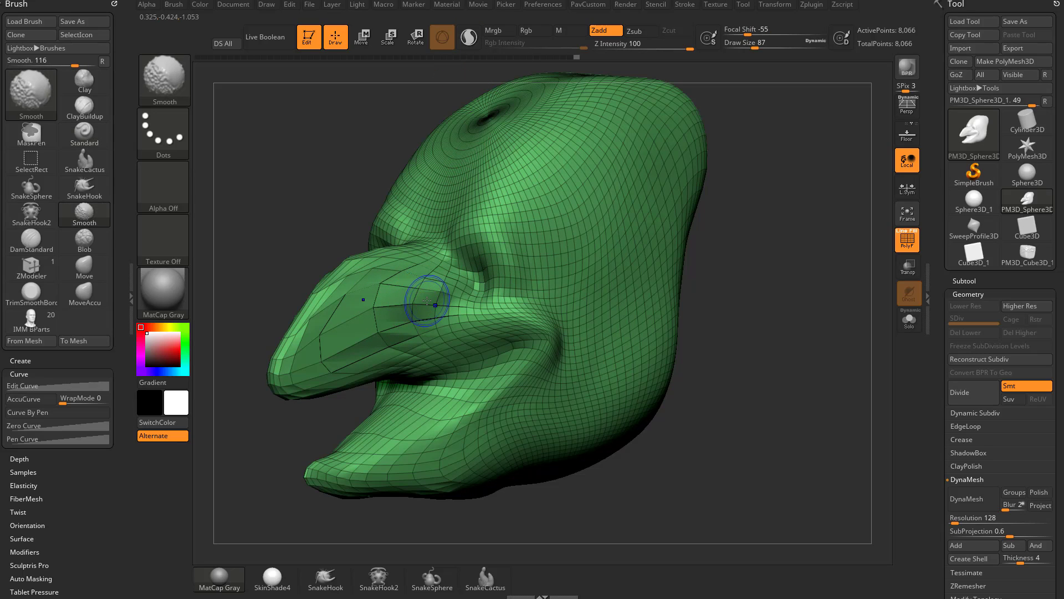
{"action": "mouse_move", "coordinate": [427, 301]}
{"action": "left_mouse_down", "text": "shift"}
{"action": "mouse_move", "coordinate": [304, 349]}
{"action": "mouse_move", "coordinate": [327, 294]}
{"action": "mouse_move", "coordinate": [380, 309]}
{"action": "mouse_move", "coordinate": [389, 277]}
{"action": "mouse_move", "coordinate": [366, 310]}
{"action": "mouse_move", "coordinate": [344, 305]}
{"action": "mouse_move", "coordinate": [399, 310]}
{"action": "mouse_move", "coordinate": [332, 344]}
{"action": "mouse_move", "coordinate": [420, 296]}
{"action": "left_mouse_up", "text": "shift"}
{"action": "left_click", "coordinate": [468, 37]}
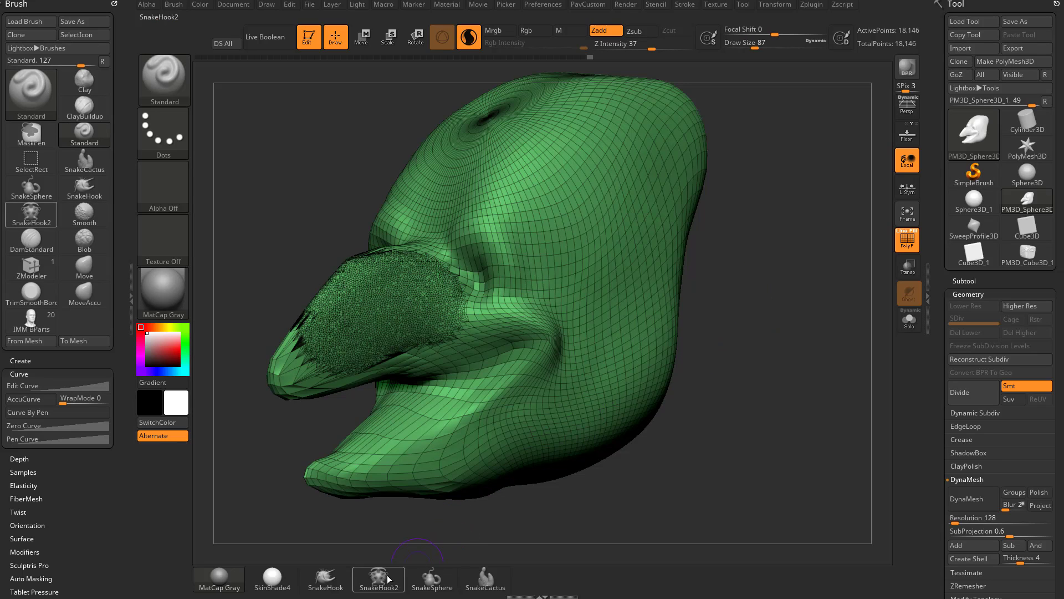
Step: Select the SnakeHook brush
{"action": "left_click", "coordinate": [326, 579]}
{"action": "mouse_move", "coordinate": [757, 361]}
{"action": "left_mouse_down", "text": "alt"}
{"action": "mouse_move", "coordinate": [716, 321]}
{"action": "mouse_move", "coordinate": [655, 297]}
{"action": "left_mouse_up", "text": "alt"}
{"action": "key", "text": "b"}
{"action": "key", "text": "s"}
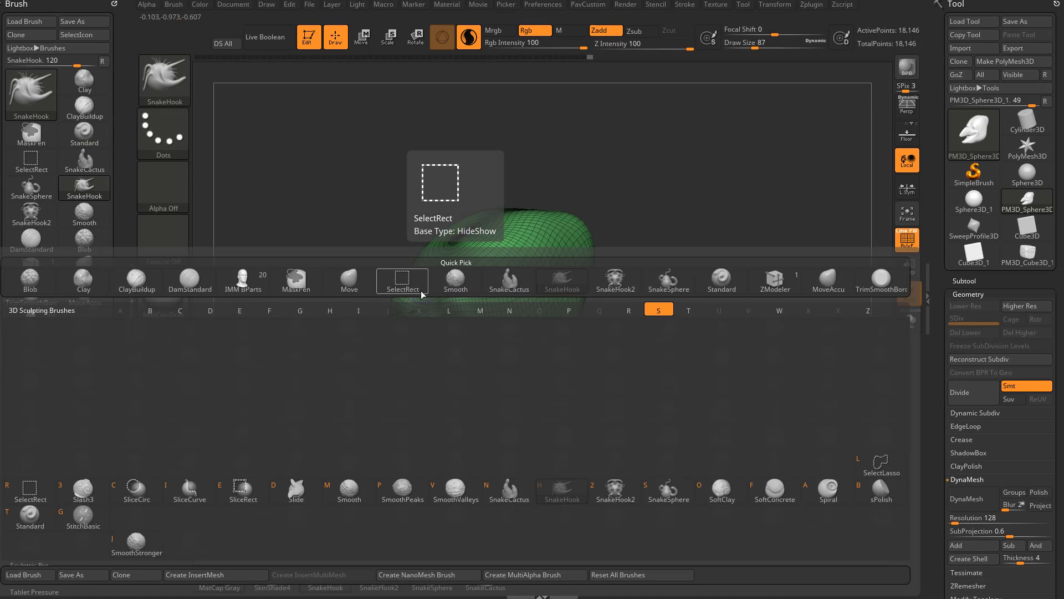
{"action": "key", "text": "h"}
Step: Turn off Sculptris Pro and the wireframe, and set the SnakeHook draw size to 192
{"action": "left_click_drag", "start_coordinate": [743, 284], "coordinate": [846, 273]}
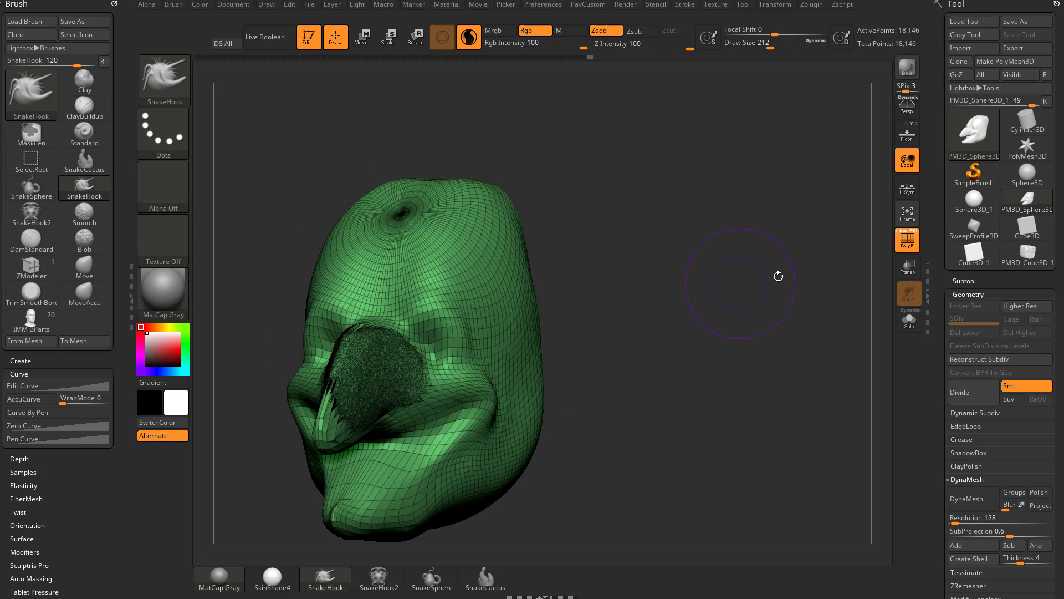
{"action": "left_click_drag", "start_coordinate": [749, 274], "coordinate": [724, 268]}
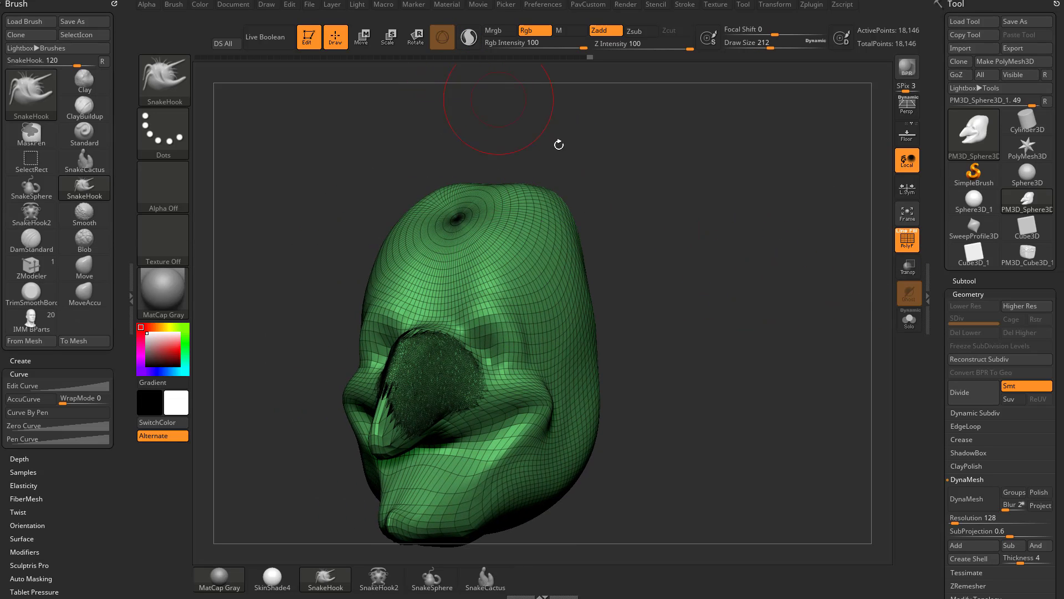
{"action": "left_click_drag", "start_coordinate": [587, 161], "coordinate": [449, 181]}
{"action": "left_click", "coordinate": [908, 240]}
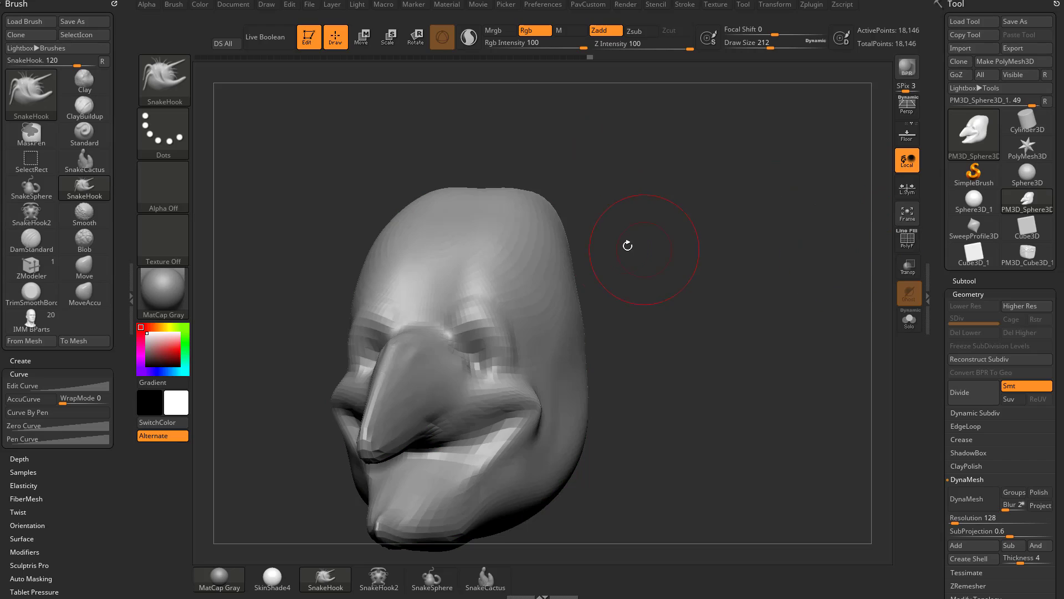
{"action": "key", "text": "s"}
{"action": "left_click", "coordinate": [600, 241]}
Step: Try pulling horns from the sides of the head with SnakeHook while Sculptris Pro is off, and undo the attempts
{"action": "mouse_move", "coordinate": [540, 253]}
{"action": "left_mouse_down"}
{"action": "mouse_move", "coordinate": [763, 189]}
{"action": "mouse_move", "coordinate": [784, 162]}
{"action": "left_mouse_up"}
{"action": "mouse_move", "coordinate": [873, 297]}
{"action": "left_mouse_down"}
{"action": "mouse_move", "coordinate": [907, 267]}
{"action": "mouse_move", "coordinate": [843, 290]}
{"action": "left_mouse_up"}
{"action": "key", "text": "ctrl"}
{"action": "key", "text": "ctrl+z"}
{"action": "left_click", "coordinate": [913, 242]}
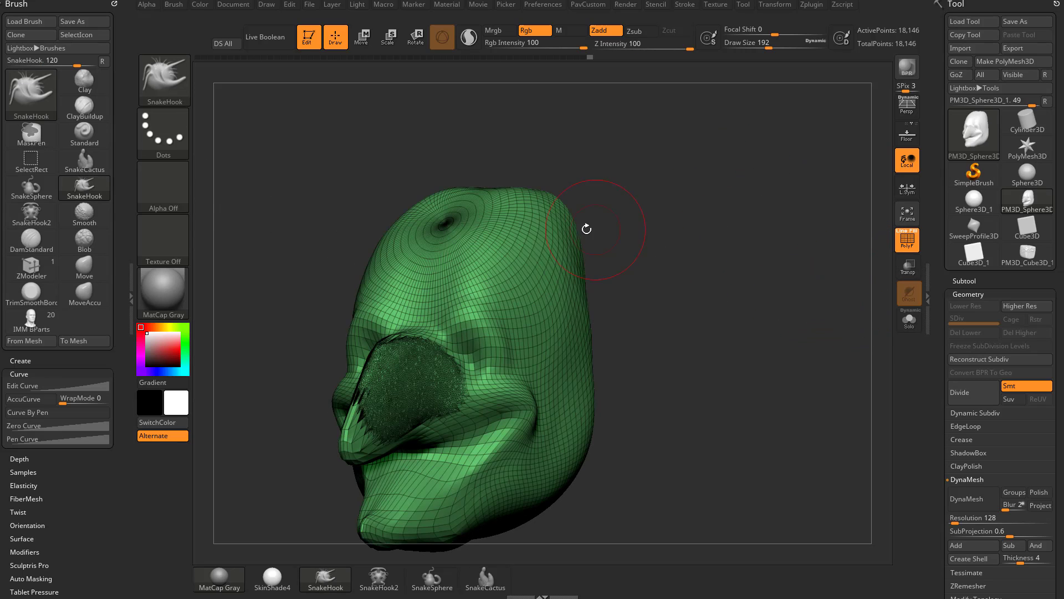
{"action": "left_click_drag", "start_coordinate": [547, 250], "coordinate": [820, 213]}
{"action": "key", "text": "ctrl+z"}
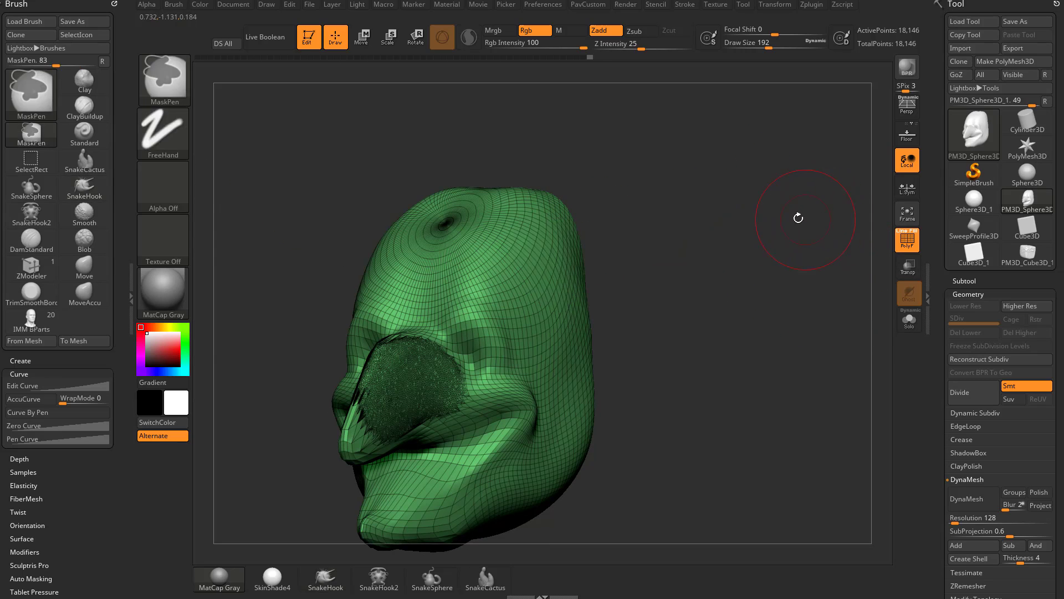
Step: Turn on Sculptris Pro and pull a long wavy horn out of each side of the upper head with SnakeHook
{"action": "left_click", "coordinate": [470, 38]}
{"action": "mouse_move", "coordinate": [550, 252]}
{"action": "left_mouse_down"}
{"action": "mouse_move", "coordinate": [610, 233]}
{"action": "mouse_move", "coordinate": [704, 228]}
{"action": "mouse_move", "coordinate": [733, 196]}
{"action": "mouse_move", "coordinate": [768, 209]}
{"action": "mouse_move", "coordinate": [804, 203]}
{"action": "left_mouse_up"}
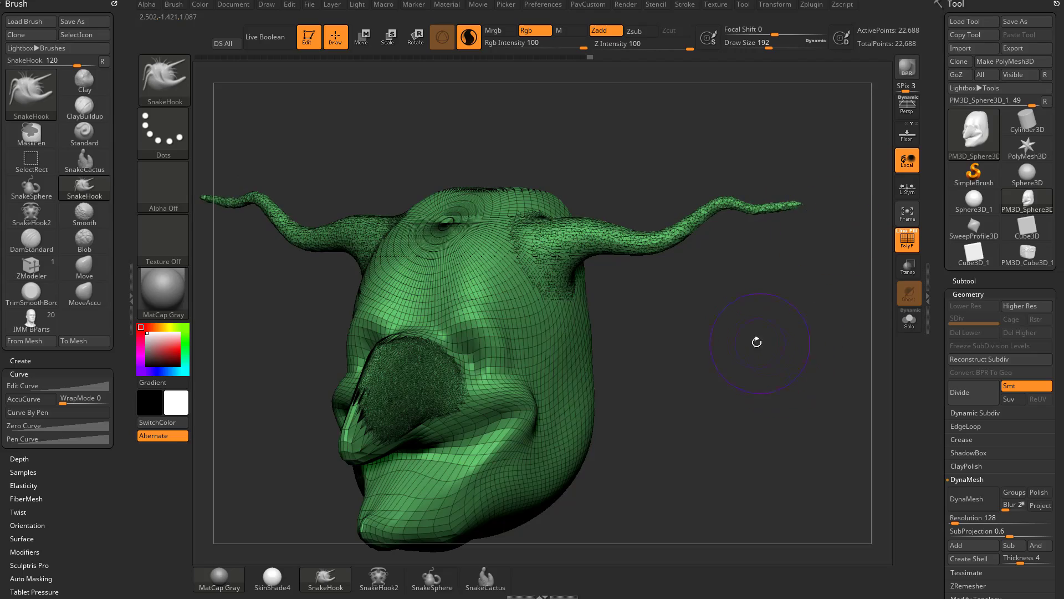
{"action": "mouse_move", "coordinate": [754, 340]}
{"action": "left_mouse_down"}
{"action": "mouse_move", "coordinate": [814, 354]}
{"action": "mouse_move", "coordinate": [690, 339]}
{"action": "left_mouse_up"}
Step: Try further SnakeHook pulls on the head and undo them
{"action": "mouse_move", "coordinate": [291, 400]}
{"action": "left_mouse_down"}
{"action": "mouse_move", "coordinate": [241, 414]}
{"action": "mouse_move", "coordinate": [247, 423]}
{"action": "left_mouse_up"}
{"action": "key", "text": "ctrl+z"}
{"action": "mouse_move", "coordinate": [668, 333]}
{"action": "left_mouse_down"}
{"action": "mouse_move", "coordinate": [722, 319]}
{"action": "mouse_move", "coordinate": [649, 328]}
{"action": "mouse_move", "coordinate": [781, 312]}
{"action": "left_mouse_up"}
{"action": "left_click_drag", "start_coordinate": [767, 272], "coordinate": [813, 259]}
{"action": "key", "text": "ctrl+z"}
{"action": "left_click_drag", "start_coordinate": [663, 323], "coordinate": [799, 303]}
{"action": "key", "text": "ctrl+z"}
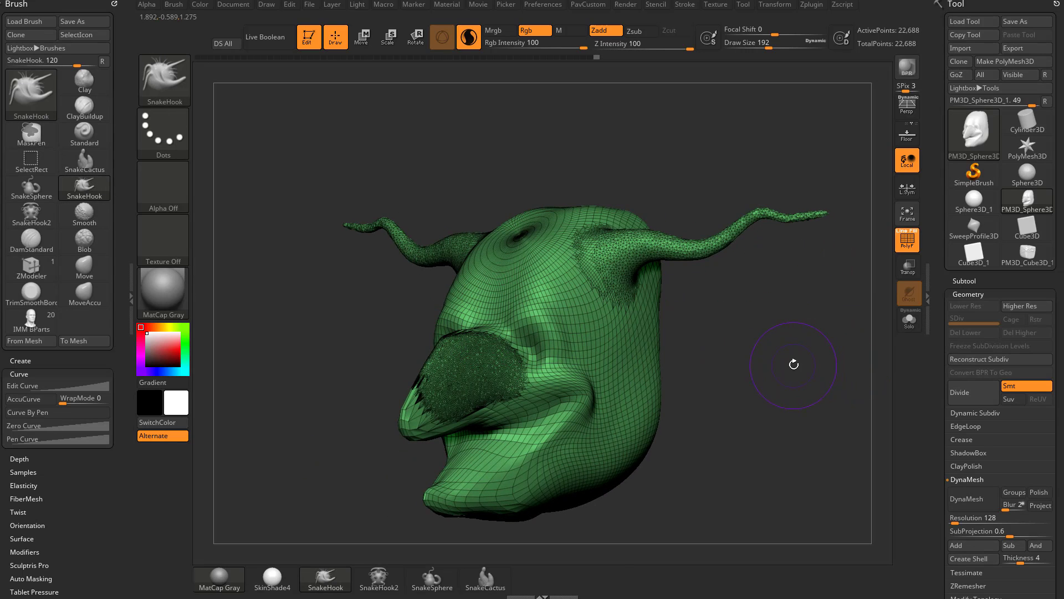
Step: Select the Clay brush, set its draw size to 140 and undo the test stroke on the head
{"action": "key", "text": "b"}
{"action": "key", "text": "c"}
{"action": "key", "text": "l"}
{"action": "left_click_drag", "start_coordinate": [791, 354], "coordinate": [710, 327], "text": "alt"}
{"action": "key", "text": "s"}
{"action": "left_click", "coordinate": [595, 306]}
{"action": "mouse_move", "coordinate": [535, 258]}
{"action": "left_mouse_down"}
{"action": "mouse_move", "coordinate": [557, 281]}
{"action": "mouse_move", "coordinate": [566, 330]}
{"action": "left_mouse_up"}
{"action": "key", "text": "["}
{"action": "key", "text": "ctrl+z"}
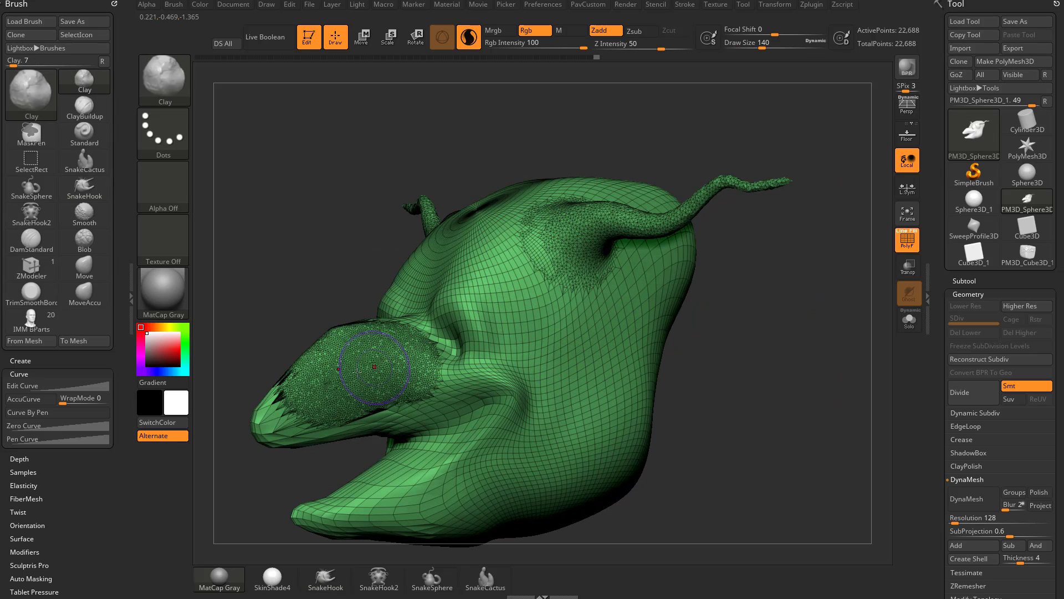
Step: Build up the side of the nose and a rounded nostril wing with the Clay brush
{"action": "mouse_move", "coordinate": [333, 372]}
{"action": "left_mouse_down"}
{"action": "mouse_move", "coordinate": [326, 400]}
{"action": "mouse_move", "coordinate": [366, 378]}
{"action": "mouse_move", "coordinate": [408, 379]}
{"action": "left_mouse_up"}
{"action": "left_click_drag", "start_coordinate": [758, 337], "coordinate": [715, 332]}
{"action": "mouse_move", "coordinate": [440, 375]}
{"action": "left_mouse_down"}
{"action": "mouse_move", "coordinate": [463, 363]}
{"action": "mouse_move", "coordinate": [446, 382]}
{"action": "left_mouse_up"}
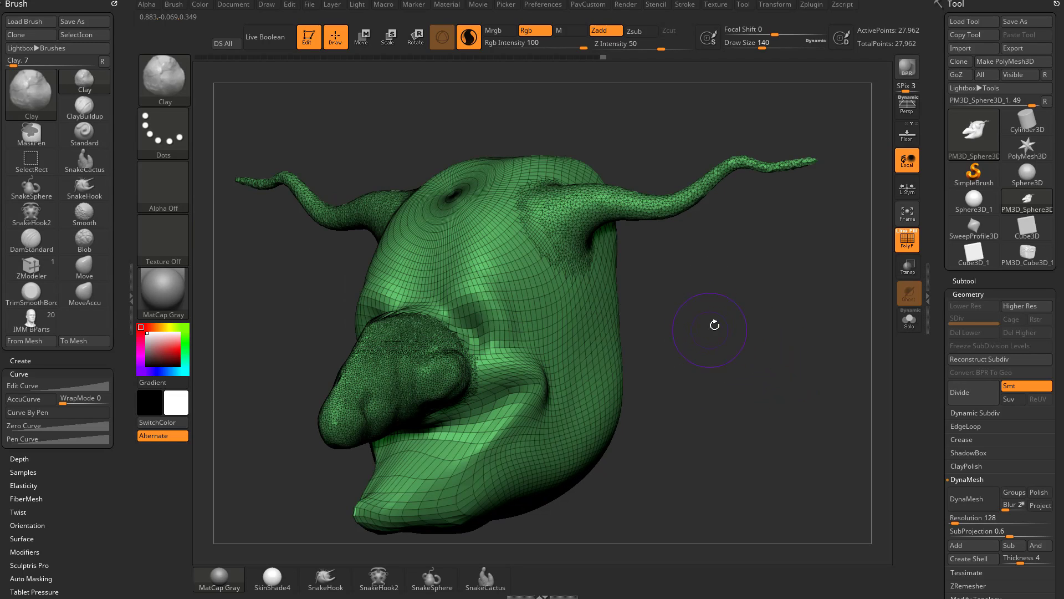
Step: Set the draw size to 39 and carve a nostril opening into the nostril wing with the Clay brush
{"action": "key", "text": "s"}
{"action": "mouse_move", "coordinate": [714, 330]}
{"action": "left_mouse_down"}
{"action": "mouse_move", "coordinate": [697, 329]}
{"action": "mouse_move", "coordinate": [705, 344]}
{"action": "left_mouse_up"}
{"action": "mouse_move", "coordinate": [438, 367]}
{"action": "left_mouse_down", "text": "alt"}
{"action": "mouse_move", "coordinate": [405, 393]}
{"action": "mouse_move", "coordinate": [499, 346]}
{"action": "left_mouse_up", "text": "alt"}
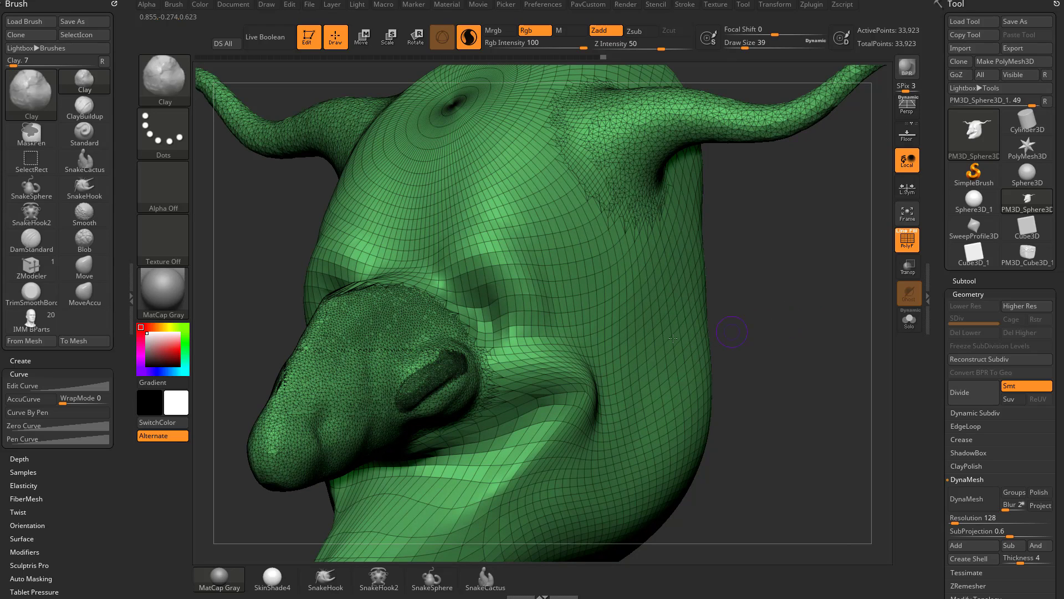
Step: Hide the wireframe and add a cluster of small Clay bumps on the cheek beside the eye, using draw sizes 39 and 23
{"action": "left_click", "coordinate": [907, 240]}
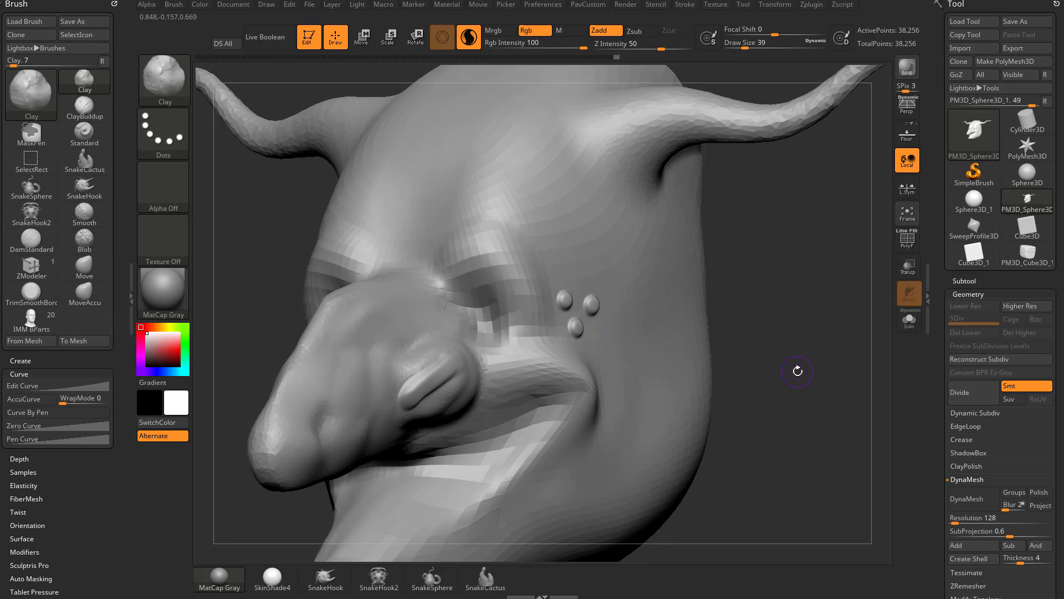
{"action": "key", "text": "s"}
{"action": "left_click_drag", "start_coordinate": [629, 304], "coordinate": [623, 304]}
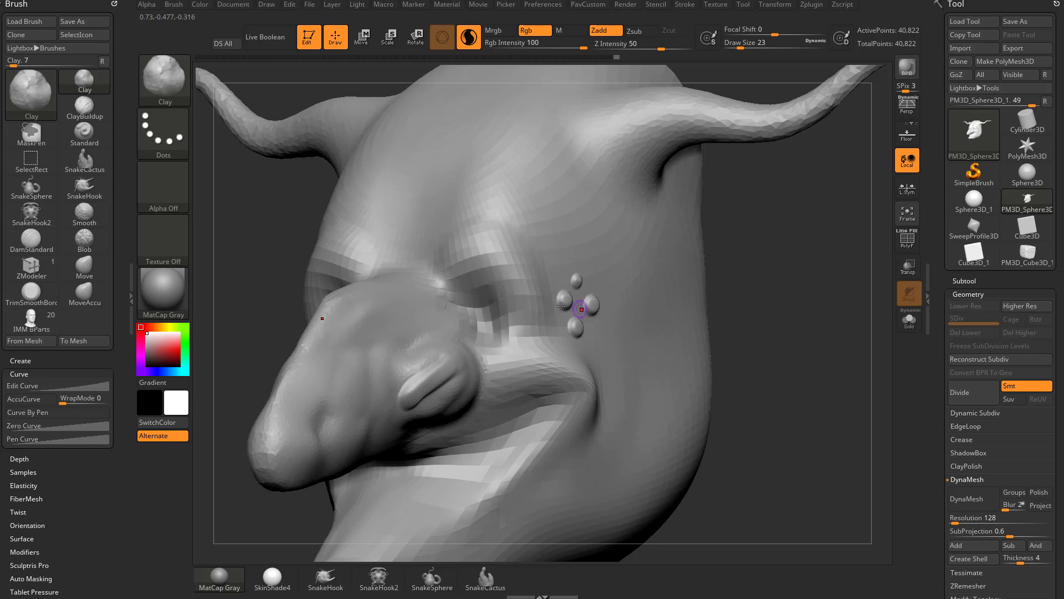
Step: Enlarge the brush, build a large round mound over the cheek bumps with Clay, and show the wireframe
{"action": "key", "text": "s"}
{"action": "left_click_drag", "start_coordinate": [612, 305], "coordinate": [652, 304]}
{"action": "left_click_drag", "start_coordinate": [574, 300], "coordinate": [570, 302]}
{"action": "left_click", "coordinate": [906, 244]}
Step: Set the draw size to 35 and place three small Clay bumps on the cheek mound
{"action": "key", "text": "s"}
{"action": "left_click", "coordinate": [559, 300]}
{"action": "left_click", "coordinate": [577, 271]}
{"action": "left_click", "coordinate": [601, 293]}
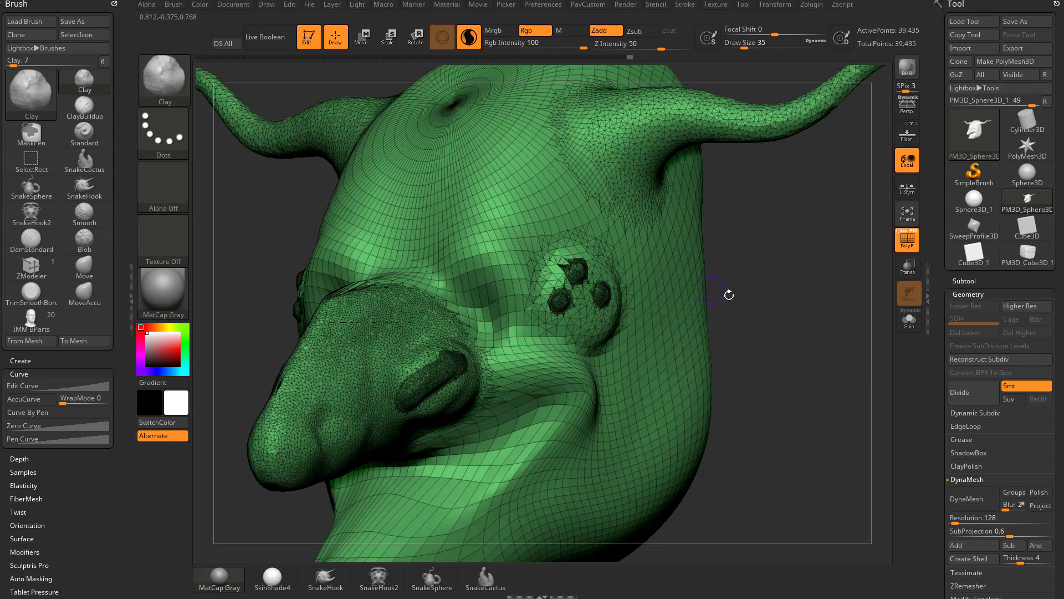
Step: Cover the mound's bumps with a larger brush stroke and add four new Clay bumps with a draw size of 31
{"action": "key", "text": "s"}
{"action": "mouse_move", "coordinate": [572, 289]}
{"action": "left_mouse_down"}
{"action": "mouse_move", "coordinate": [600, 290]}
{"action": "mouse_move", "coordinate": [579, 305]}
{"action": "left_mouse_up"}
{"action": "key", "text": "s"}
{"action": "left_click_drag", "start_coordinate": [783, 304], "coordinate": [742, 304]}
{"action": "left_click", "coordinate": [551, 289]}
{"action": "left_click", "coordinate": [571, 260]}
{"action": "left_click", "coordinate": [565, 315]}
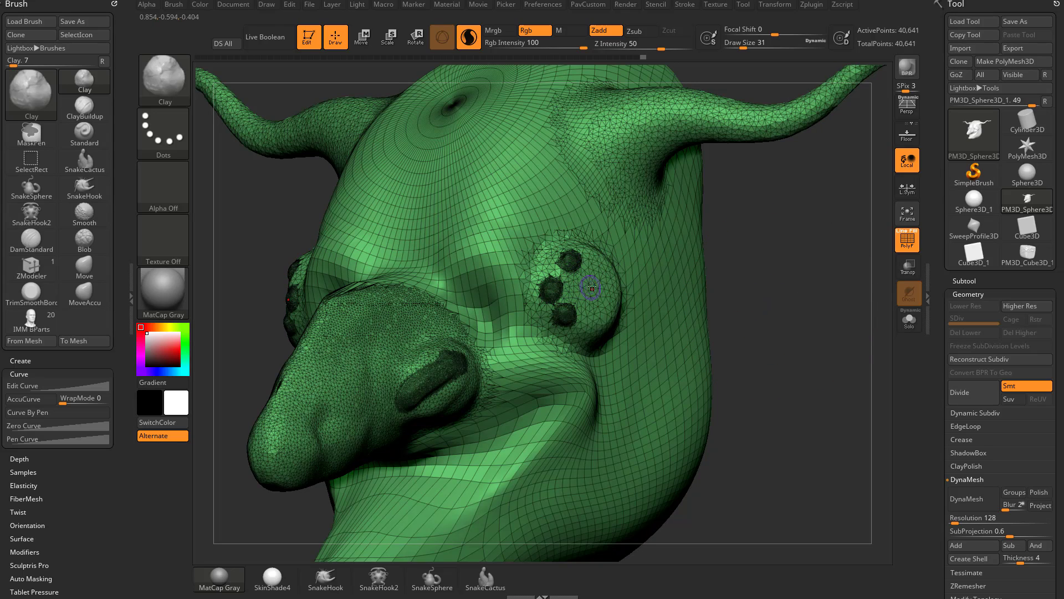
{"action": "left_click", "coordinate": [591, 287]}
Step: Smooth over the cheek mound with a draw size of 31 to densify its mesh, undoing one stroke along the way
{"action": "key", "text": "shift+f"}
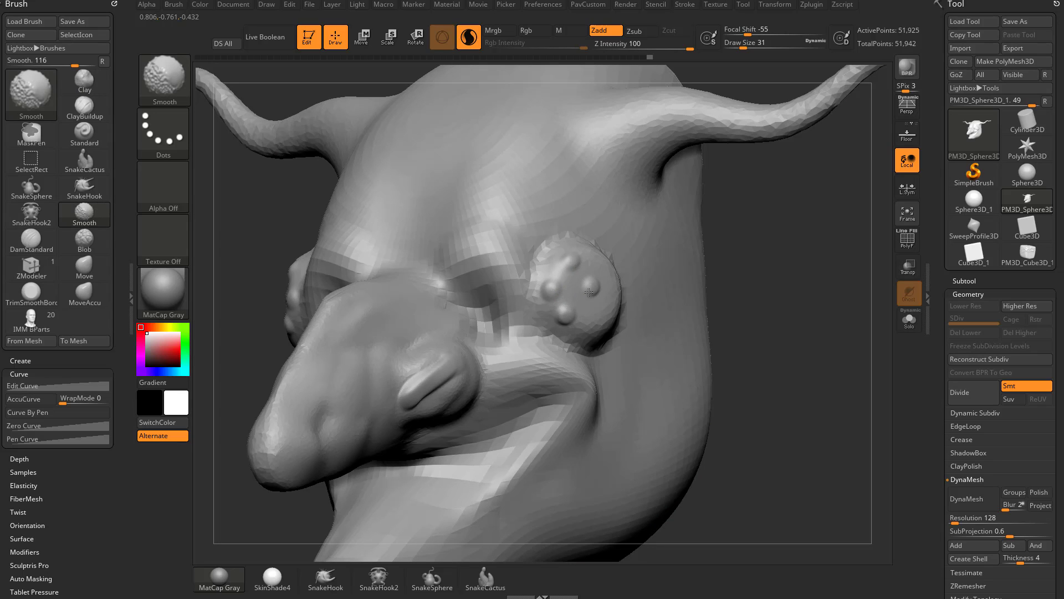
{"action": "left_click_drag", "start_coordinate": [588, 290], "coordinate": [593, 286], "text": "shift"}
{"action": "key", "text": "ctrl+z"}
{"action": "key", "text": "shift+f"}
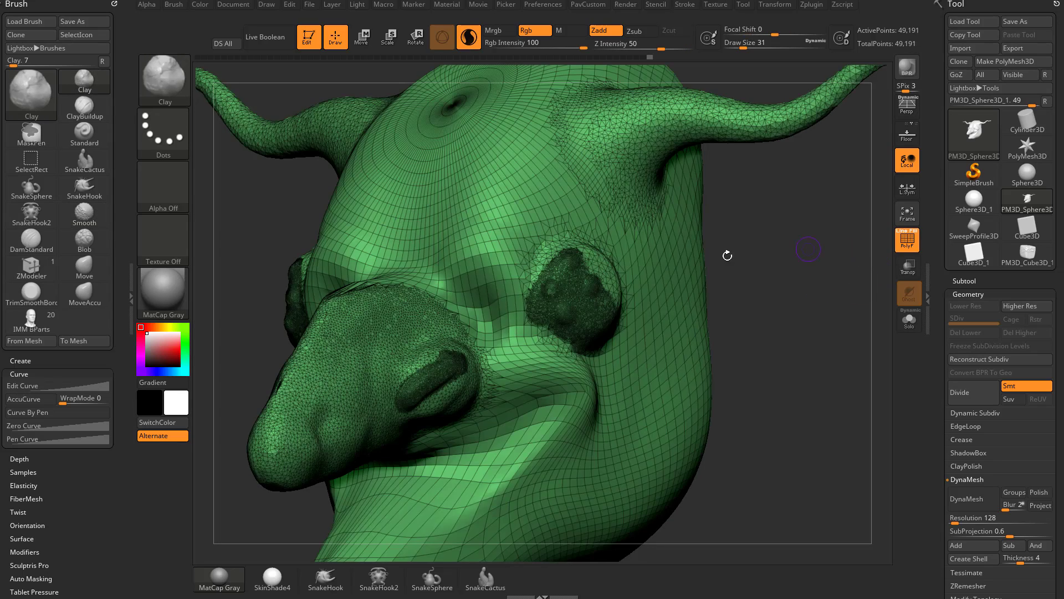
{"action": "left_click_drag", "start_coordinate": [541, 285], "coordinate": [578, 244], "text": "shift"}
{"action": "mouse_move", "coordinate": [610, 286]}
{"action": "left_mouse_down", "text": "shift"}
{"action": "mouse_move", "coordinate": [565, 253]}
{"action": "mouse_move", "coordinate": [538, 349]}
{"action": "mouse_move", "coordinate": [596, 369]}
{"action": "left_mouse_up", "text": "shift"}
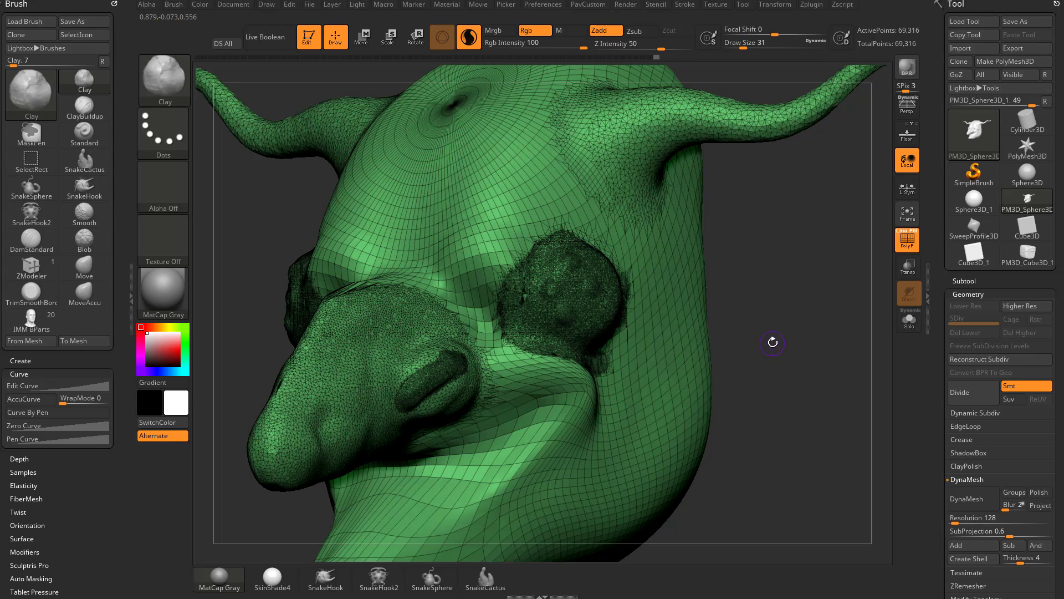
Step: Set the draw size to 197 and smooth the cheek mound and nose to reduce their dense geometry
{"action": "key", "text": "s"}
{"action": "left_click_drag", "start_coordinate": [795, 335], "coordinate": [800, 335]}
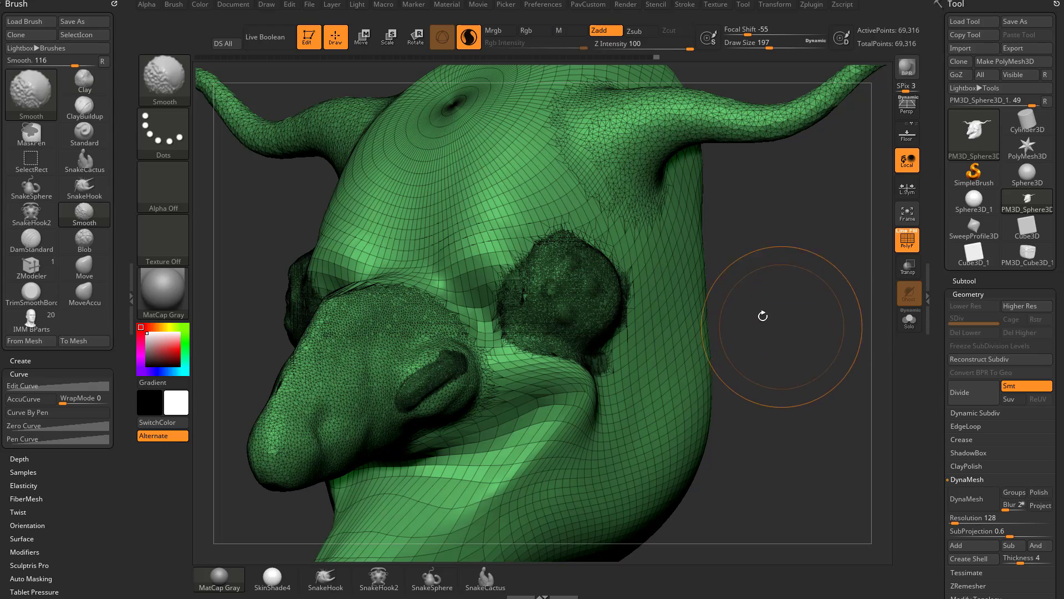
{"action": "mouse_move", "coordinate": [574, 281]}
{"action": "left_mouse_down", "text": "shift"}
{"action": "mouse_move", "coordinate": [559, 292]}
{"action": "mouse_move", "coordinate": [560, 355]}
{"action": "mouse_move", "coordinate": [599, 266]}
{"action": "mouse_move", "coordinate": [560, 260]}
{"action": "mouse_move", "coordinate": [450, 354]}
{"action": "mouse_move", "coordinate": [305, 389]}
{"action": "mouse_move", "coordinate": [318, 410]}
{"action": "left_mouse_up", "text": "shift"}
Step: Smooth the area around the horn's base on the side of the head
{"action": "mouse_move", "coordinate": [816, 262]}
{"action": "left_mouse_down", "text": "alt"}
{"action": "mouse_move", "coordinate": [778, 289]}
{"action": "mouse_move", "coordinate": [717, 299]}
{"action": "left_mouse_up", "text": "alt"}
{"action": "mouse_move", "coordinate": [566, 250]}
{"action": "left_mouse_down", "text": "shift"}
{"action": "mouse_move", "coordinate": [564, 239]}
{"action": "mouse_move", "coordinate": [521, 240]}
{"action": "left_mouse_up", "text": "shift"}
{"action": "mouse_move", "coordinate": [679, 280]}
{"action": "left_mouse_down"}
{"action": "mouse_move", "coordinate": [701, 294]}
{"action": "mouse_move", "coordinate": [682, 253]}
{"action": "left_mouse_up"}
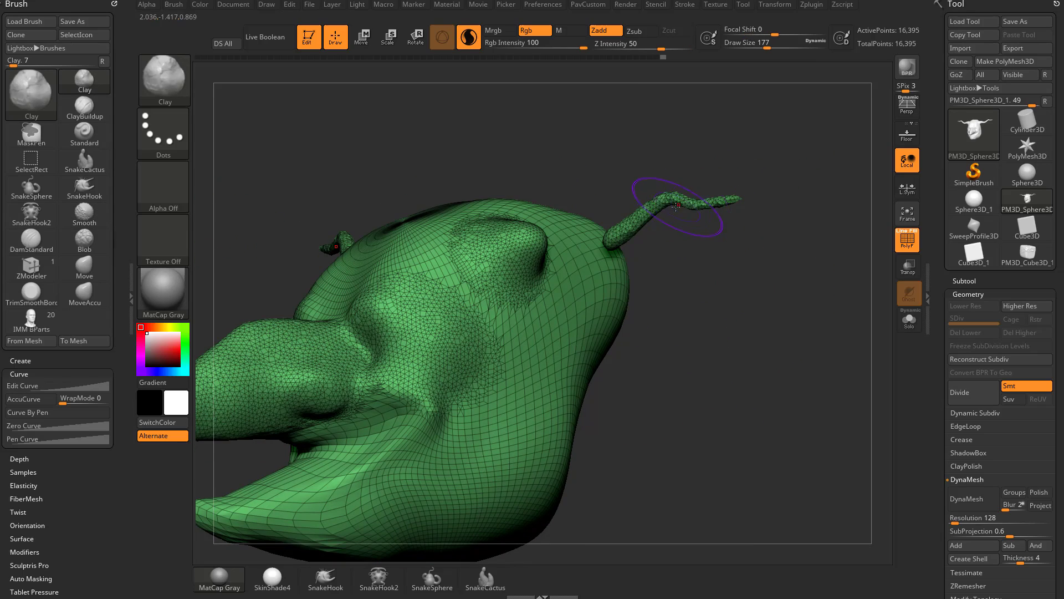
Step: Smooth the horns away into the head and even out the surrounding surface with a draw size of 177
{"action": "mouse_move", "coordinate": [676, 206]}
{"action": "left_mouse_down", "text": "shift"}
{"action": "mouse_move", "coordinate": [704, 203]}
{"action": "mouse_move", "coordinate": [697, 235]}
{"action": "mouse_move", "coordinate": [716, 205]}
{"action": "mouse_move", "coordinate": [731, 202]}
{"action": "left_mouse_up", "text": "shift"}
{"action": "left_click_drag", "start_coordinate": [627, 221], "coordinate": [605, 238], "text": "shift"}
{"action": "left_click_drag", "start_coordinate": [660, 272], "coordinate": [571, 266]}
{"action": "left_click_drag", "start_coordinate": [449, 244], "coordinate": [416, 277], "text": "shift"}
{"action": "mouse_move", "coordinate": [749, 264]}
{"action": "left_mouse_down"}
{"action": "mouse_move", "coordinate": [782, 276]}
{"action": "mouse_move", "coordinate": [764, 295]}
{"action": "left_mouse_up"}
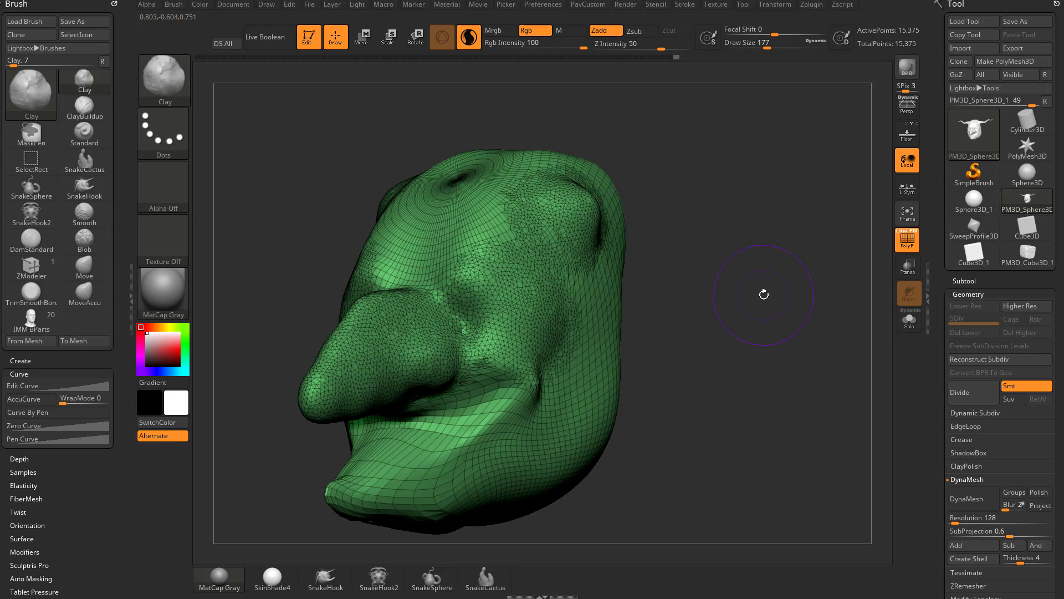
{"action": "mouse_move", "coordinate": [734, 306]}
{"action": "left_mouse_down"}
{"action": "mouse_move", "coordinate": [748, 327]}
{"action": "mouse_move", "coordinate": [720, 321]}
{"action": "mouse_move", "coordinate": [720, 330]}
{"action": "mouse_move", "coordinate": [759, 337]}
{"action": "left_mouse_up"}
Step: Bring the nose tip and the lower jaw's tip together with the Move brush at a draw size of 318
{"action": "key", "text": "s"}
{"action": "mouse_move", "coordinate": [313, 359]}
{"action": "left_mouse_down"}
{"action": "mouse_move", "coordinate": [327, 360]}
{"action": "mouse_move", "coordinate": [278, 390]}
{"action": "mouse_move", "coordinate": [297, 422]}
{"action": "left_mouse_up"}
{"action": "key", "text": "b"}
{"action": "key", "text": "m"}
{"action": "key", "text": "v"}
{"action": "key", "text": "ctrl"}
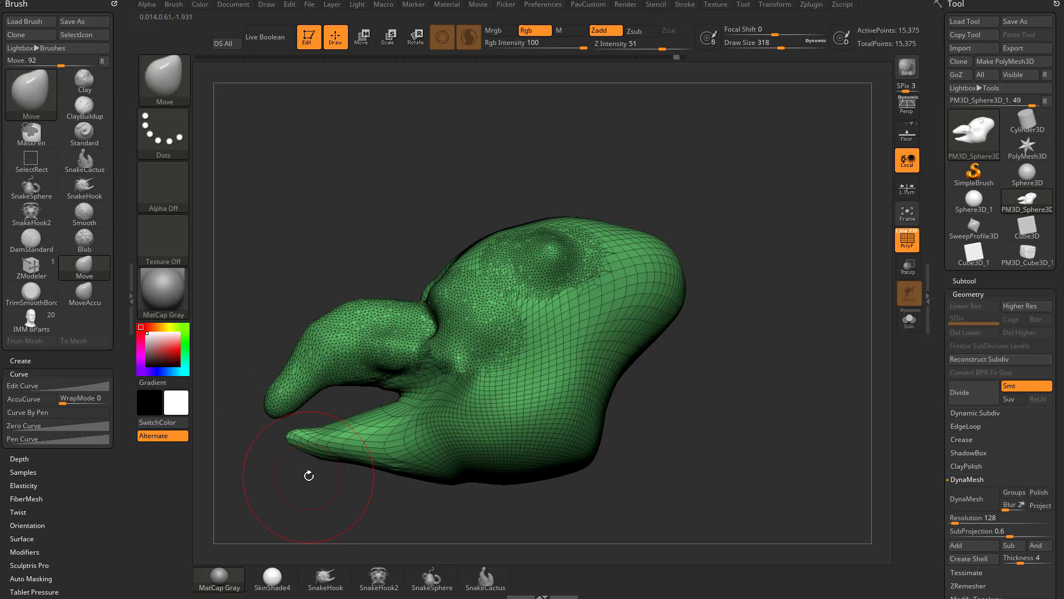
{"action": "key", "text": "ctrl"}
{"action": "mouse_move", "coordinate": [238, 352]}
{"action": "left_mouse_down", "text": "ctrl"}
{"action": "mouse_move", "coordinate": [281, 409]}
{"action": "mouse_move", "coordinate": [322, 422]}
{"action": "mouse_move", "coordinate": [281, 418]}
{"action": "left_mouse_up", "text": "ctrl"}
{"action": "left_click_drag", "start_coordinate": [283, 500], "coordinate": [392, 501]}
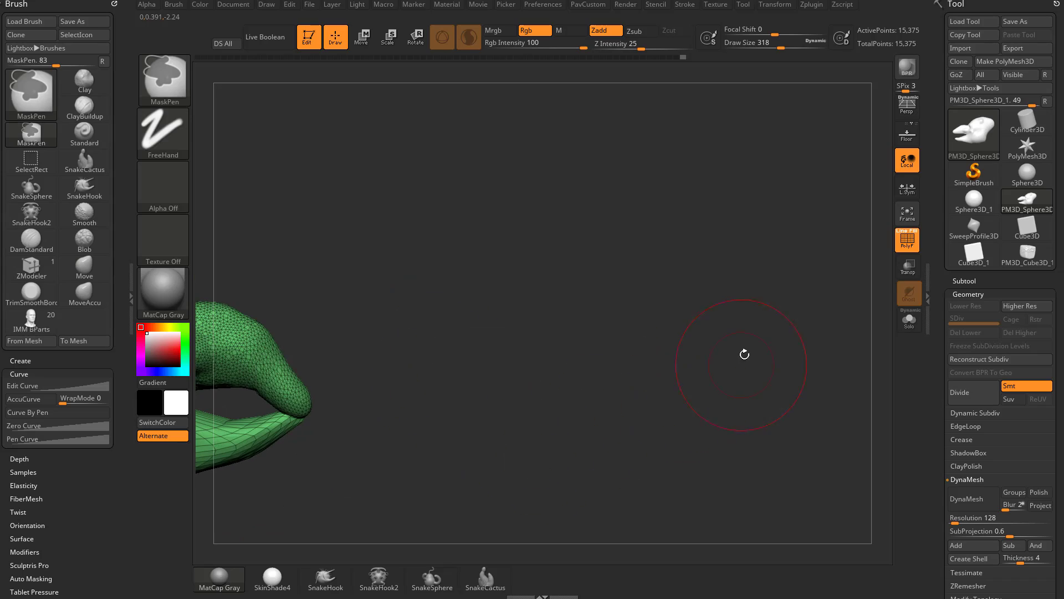
{"action": "left_click_drag", "start_coordinate": [742, 344], "coordinate": [709, 366]}
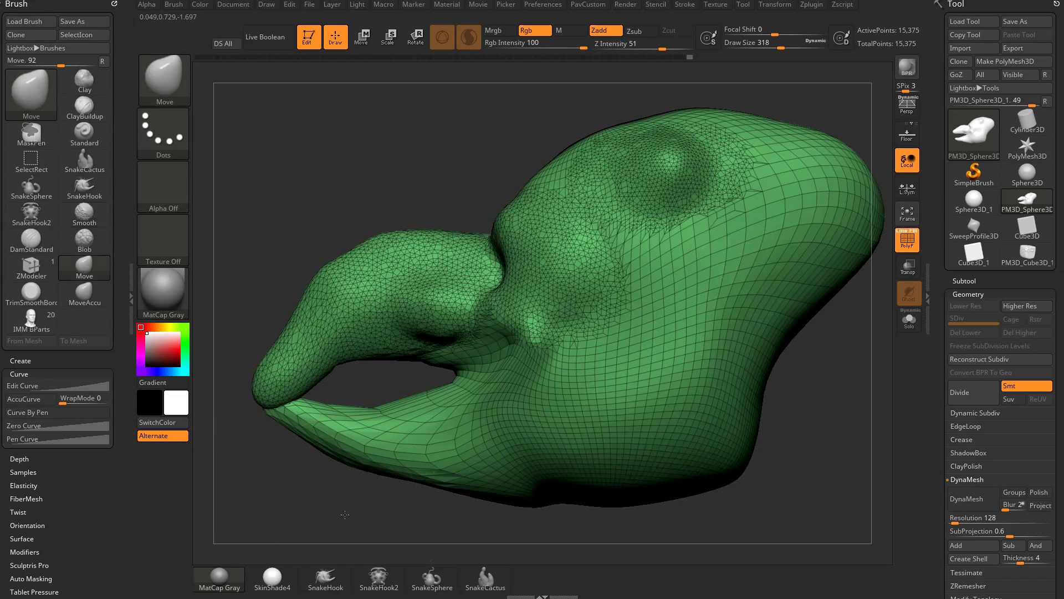
Step: Reduce the draw size to 239, undo the last stroke and smooth the spot where the nose tip meets the jaw
{"action": "left_click_drag", "start_coordinate": [282, 521], "coordinate": [383, 498], "text": "alt"}
{"action": "key", "text": "["}
{"action": "key", "text": "["}
{"action": "key", "text": "["}
{"action": "key", "text": "["}
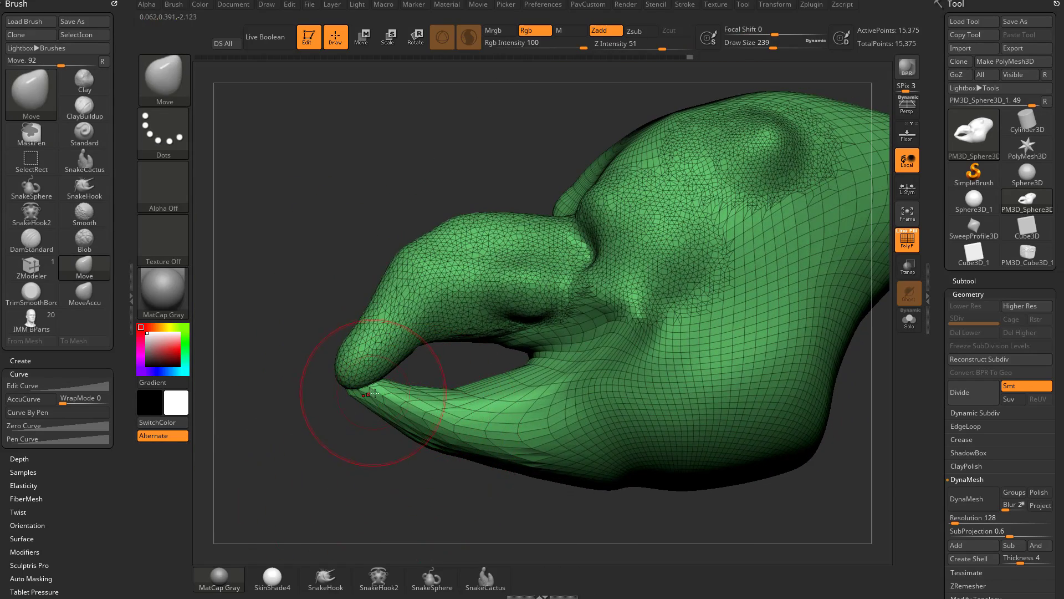
{"action": "key", "text": "shift"}
{"action": "key", "text": "ctrl+z"}
{"action": "mouse_move", "coordinate": [371, 368]}
{"action": "left_mouse_down", "text": "shift"}
{"action": "mouse_move", "coordinate": [401, 397]}
{"action": "mouse_move", "coordinate": [344, 378]}
{"action": "left_mouse_up", "text": "shift"}
Step: Pull the lower jaw's tip up against the nose tip with the Move brush at a draw size of 132
{"action": "key", "text": "["}
{"action": "key", "text": "["}
{"action": "key", "text": "["}
{"action": "left_click_drag", "start_coordinate": [397, 400], "coordinate": [366, 391]}
{"action": "left_click_drag", "start_coordinate": [347, 461], "coordinate": [369, 451]}
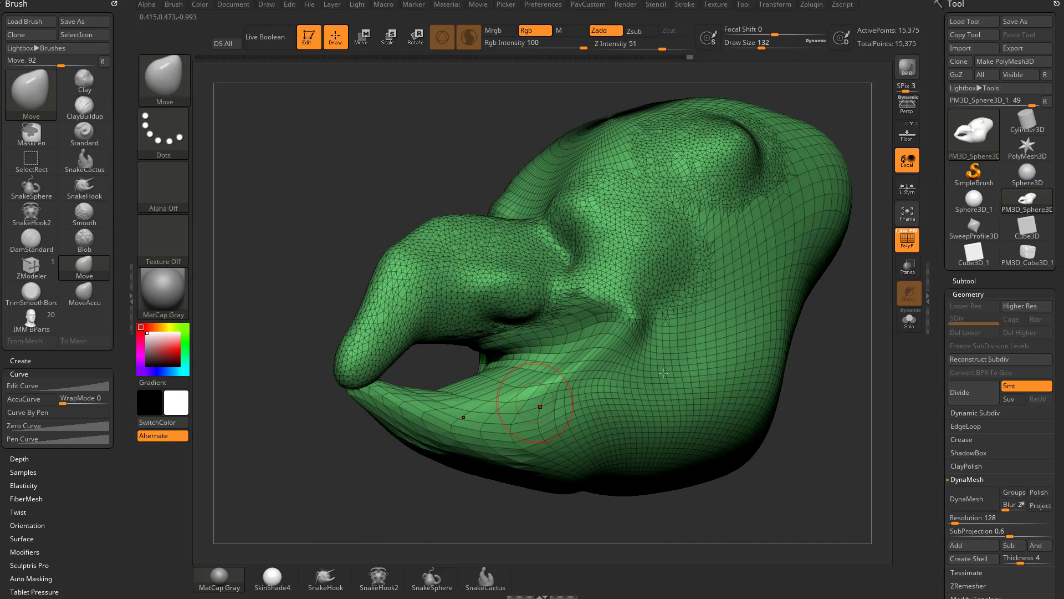
Step: Remesh the head with DynaMesh at resolution 128 and smooth the touching nose and jaw tips
{"action": "scroll", "coordinate": [938, 313], "scroll_direction": "down", "scroll_amount": 5}
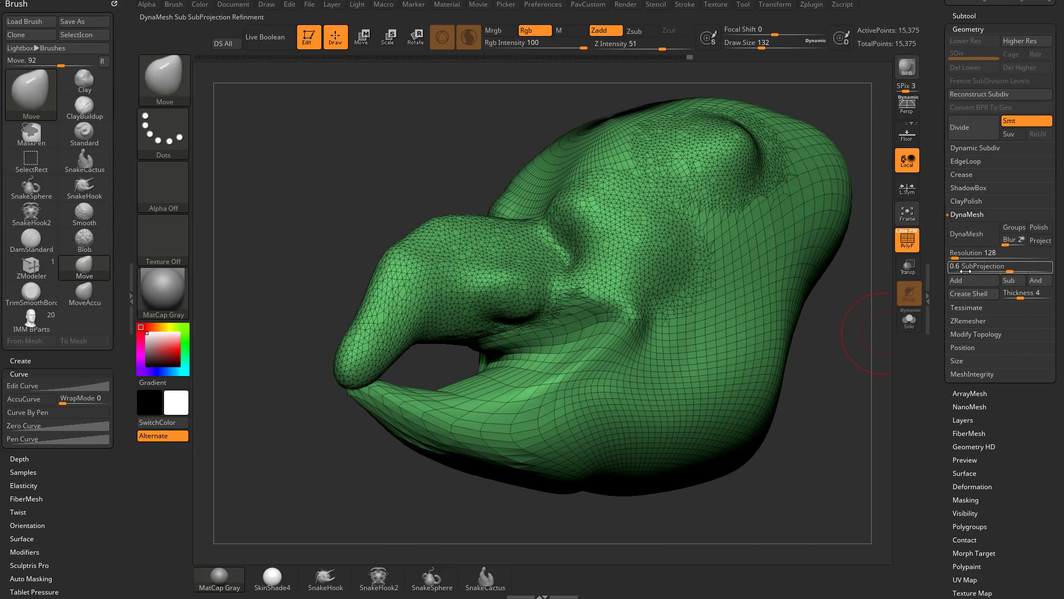
{"action": "left_click", "coordinate": [968, 233]}
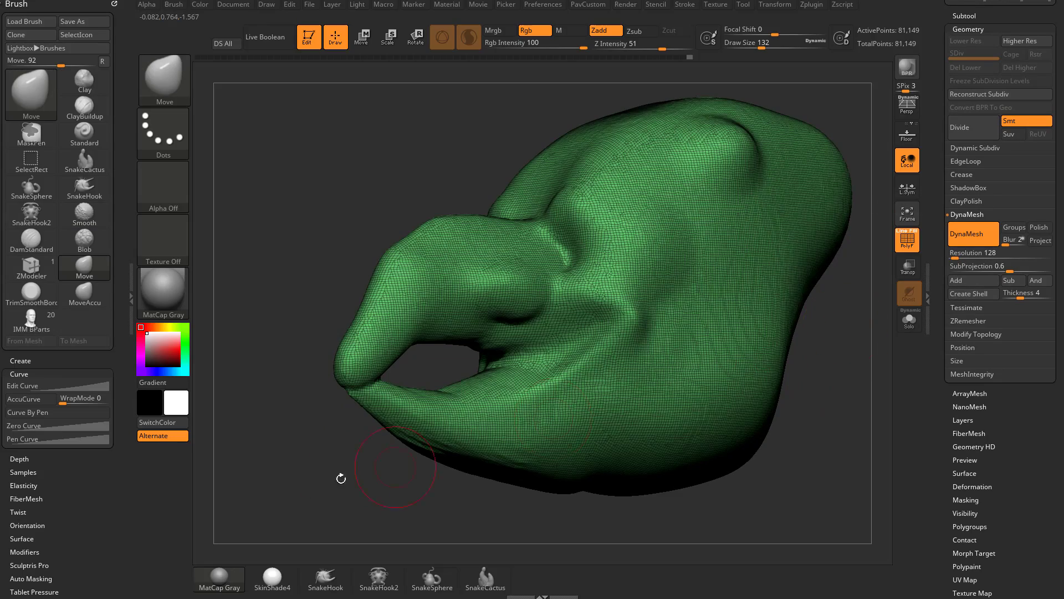
{"action": "left_click_drag", "start_coordinate": [318, 475], "coordinate": [403, 331]}
{"action": "key", "text": "shift"}
{"action": "left_click_drag", "start_coordinate": [434, 434], "coordinate": [485, 439], "text": "shift"}
{"action": "mouse_move", "coordinate": [364, 374]}
{"action": "left_mouse_down", "text": "shift"}
{"action": "mouse_move", "coordinate": [381, 388]}
{"action": "mouse_move", "coordinate": [373, 390]}
{"action": "left_mouse_up", "text": "shift"}
{"action": "mouse_move", "coordinate": [336, 450]}
{"action": "left_mouse_down"}
{"action": "mouse_move", "coordinate": [385, 480]}
{"action": "mouse_move", "coordinate": [342, 450]}
{"action": "left_mouse_up"}
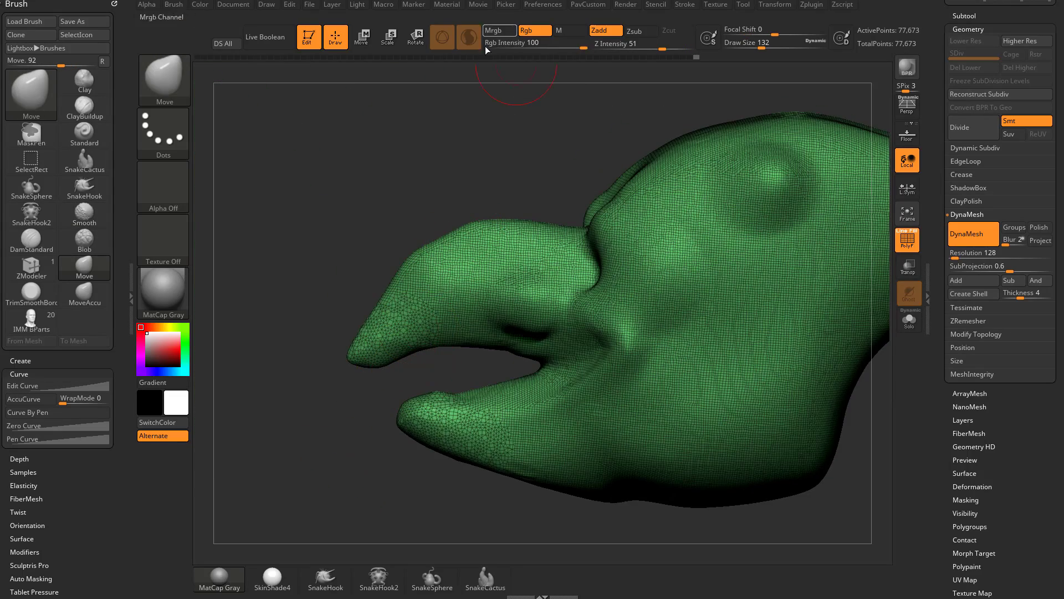
Step: Try further smoothing on the nose and jaw tips and undo back to the mesh from before the DynaMesh
{"action": "mouse_move", "coordinate": [349, 490]}
{"action": "left_mouse_down"}
{"action": "mouse_move", "coordinate": [435, 401]}
{"action": "mouse_move", "coordinate": [339, 385]}
{"action": "left_mouse_up"}
{"action": "mouse_move", "coordinate": [354, 490]}
{"action": "left_mouse_down"}
{"action": "mouse_move", "coordinate": [431, 442]}
{"action": "mouse_move", "coordinate": [482, 459]}
{"action": "mouse_move", "coordinate": [447, 429]}
{"action": "left_mouse_up"}
{"action": "left_click_drag", "start_coordinate": [442, 376], "coordinate": [327, 438], "text": "shift"}
{"action": "left_click_drag", "start_coordinate": [578, 501], "coordinate": [482, 472]}
{"action": "left_click_drag", "start_coordinate": [444, 346], "coordinate": [413, 363], "text": "shift"}
{"action": "left_click_drag", "start_coordinate": [387, 464], "coordinate": [489, 469]}
{"action": "key", "text": "ctrl+z"}
{"action": "key", "text": "ctrl+z"}
Step: Mask everything except the nose's front end with a topological mask and return to the Move brush
{"action": "left_click_drag", "start_coordinate": [606, 297], "coordinate": [521, 327]}
{"action": "mouse_move", "coordinate": [524, 365]}
{"action": "left_mouse_down"}
{"action": "mouse_move", "coordinate": [358, 449]}
{"action": "mouse_move", "coordinate": [376, 492]}
{"action": "mouse_move", "coordinate": [384, 483]}
{"action": "left_mouse_up"}
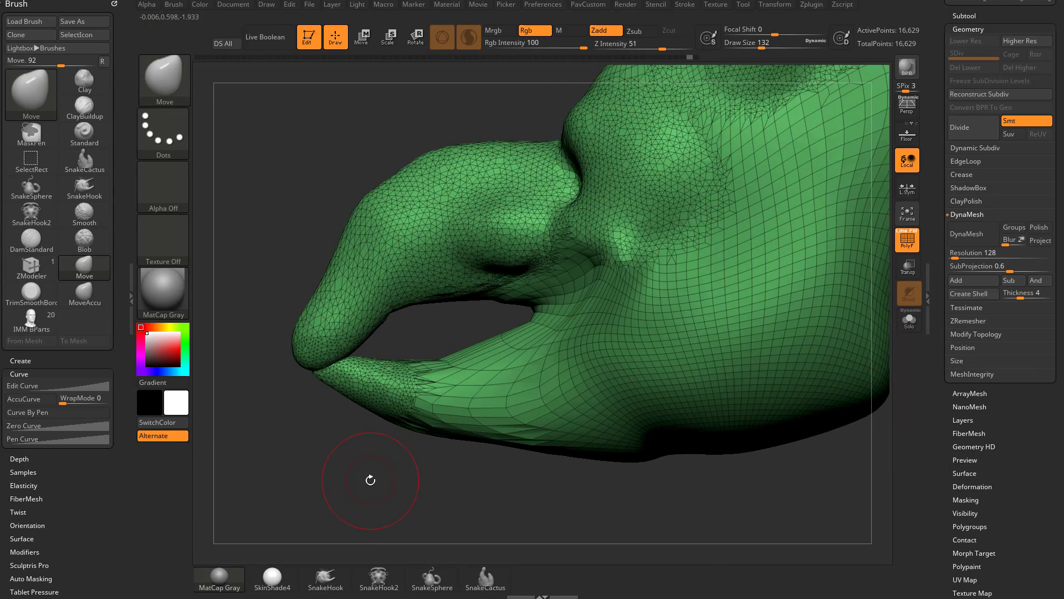
{"action": "key", "text": "w"}
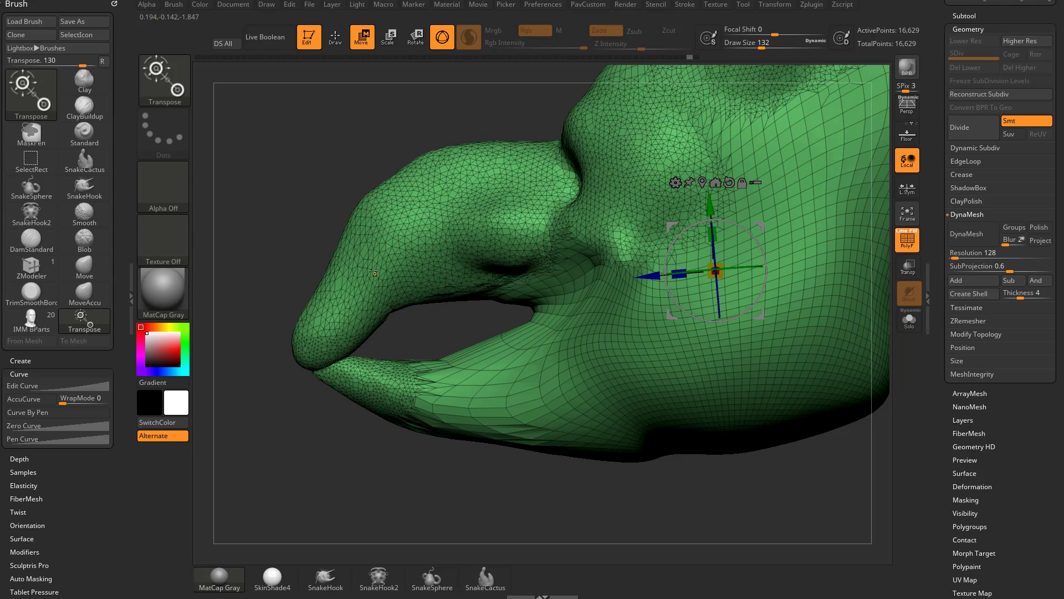
{"action": "left_click_drag", "start_coordinate": [370, 263], "coordinate": [340, 314], "text": "ctrl"}
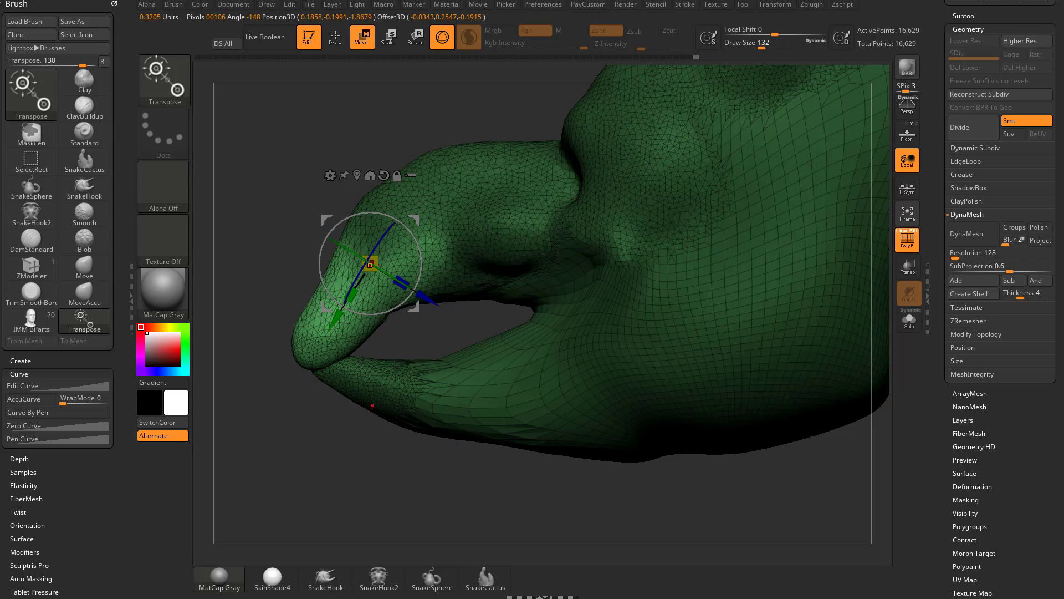
{"action": "key", "text": "q"}
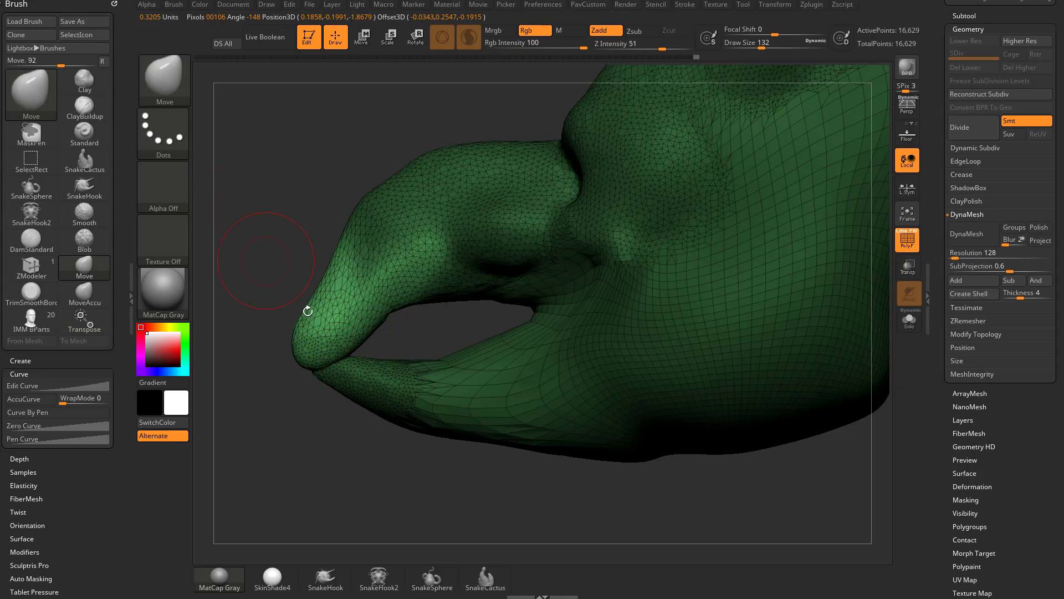
Step: Try moving the unmasked nose tip with a draw size of 305, undo the move and clear the mask
{"action": "key", "text": "s"}
{"action": "left_click", "coordinate": [334, 344]}
{"action": "key", "text": "s"}
{"action": "left_click", "coordinate": [340, 348]}
{"action": "left_click_drag", "start_coordinate": [321, 364], "coordinate": [292, 335]}
{"action": "mouse_move", "coordinate": [367, 501]}
{"action": "left_mouse_down"}
{"action": "mouse_move", "coordinate": [452, 499]}
{"action": "mouse_move", "coordinate": [380, 510]}
{"action": "left_mouse_up"}
{"action": "key", "text": "ctrl+z"}
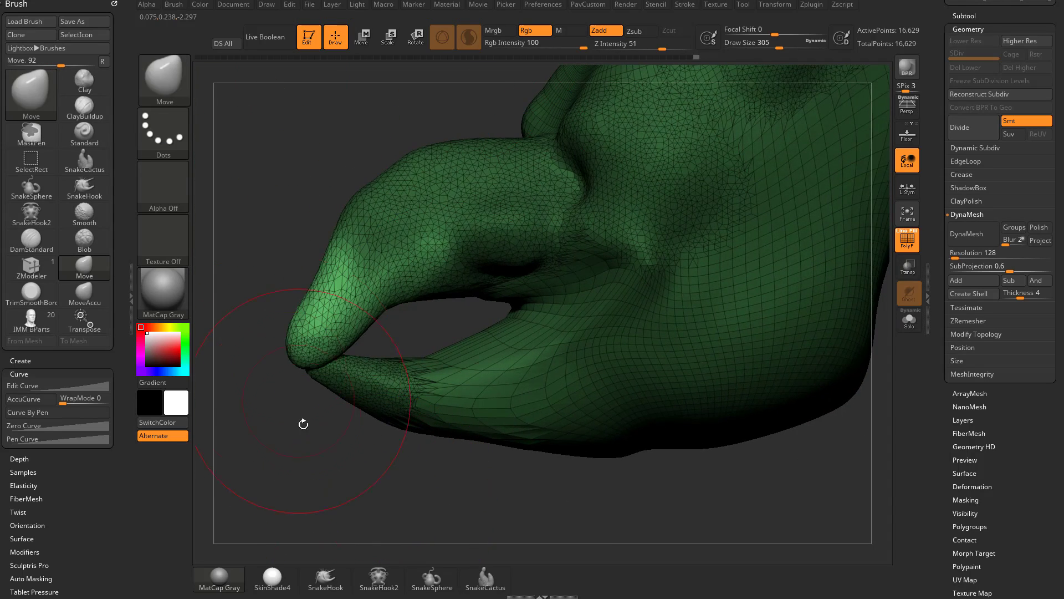
{"action": "mouse_move", "coordinate": [297, 450]}
{"action": "left_mouse_down", "text": "ctrl"}
{"action": "mouse_move", "coordinate": [307, 479]}
{"action": "mouse_move", "coordinate": [339, 481]}
{"action": "mouse_move", "coordinate": [302, 465]}
{"action": "mouse_move", "coordinate": [599, 361]}
{"action": "mouse_move", "coordinate": [732, 390]}
{"action": "mouse_move", "coordinate": [689, 424]}
{"action": "mouse_move", "coordinate": [705, 418]}
{"action": "left_mouse_up", "text": "ctrl"}
Step: Sculpt the eye area beside the nose with the Standard brush and turn off the polyframe display
{"action": "key", "text": "s"}
{"action": "left_click", "coordinate": [300, 481]}
{"action": "key", "text": "s"}
{"action": "left_click_drag", "start_coordinate": [705, 414], "coordinate": [697, 409]}
{"action": "mouse_move", "coordinate": [694, 399]}
{"action": "left_mouse_down"}
{"action": "mouse_move", "coordinate": [698, 411]}
{"action": "mouse_move", "coordinate": [705, 399]}
{"action": "left_mouse_up"}
{"action": "mouse_move", "coordinate": [721, 297]}
{"action": "left_mouse_down"}
{"action": "mouse_move", "coordinate": [751, 300]}
{"action": "mouse_move", "coordinate": [756, 281]}
{"action": "mouse_move", "coordinate": [775, 328]}
{"action": "left_mouse_up"}
{"action": "key", "text": "b"}
{"action": "key", "text": "s"}
{"action": "key", "text": "t"}
{"action": "key", "text": "s"}
{"action": "left_click_drag", "start_coordinate": [536, 237], "coordinate": [580, 233]}
{"action": "left_click", "coordinate": [904, 240]}
{"action": "left_click_drag", "start_coordinate": [811, 250], "coordinate": [849, 278]}
Step: Build up the eye's volume inside the socket with the Clay brush
{"action": "key", "text": "b"}
{"action": "key", "text": "c"}
{"action": "key", "text": "l"}
{"action": "mouse_move", "coordinate": [544, 272]}
{"action": "left_mouse_down"}
{"action": "mouse_move", "coordinate": [535, 261]}
{"action": "mouse_move", "coordinate": [567, 270]}
{"action": "left_mouse_up"}
{"action": "key", "text": "s"}
{"action": "left_click_drag", "start_coordinate": [758, 240], "coordinate": [710, 289], "text": "alt"}
Step: Sculpt the upper and lower eyelids with the Standard brush, using a draw size of 31 for the lower lid
{"action": "key", "text": "b"}
{"action": "key", "text": "s"}
{"action": "key", "text": "t"}
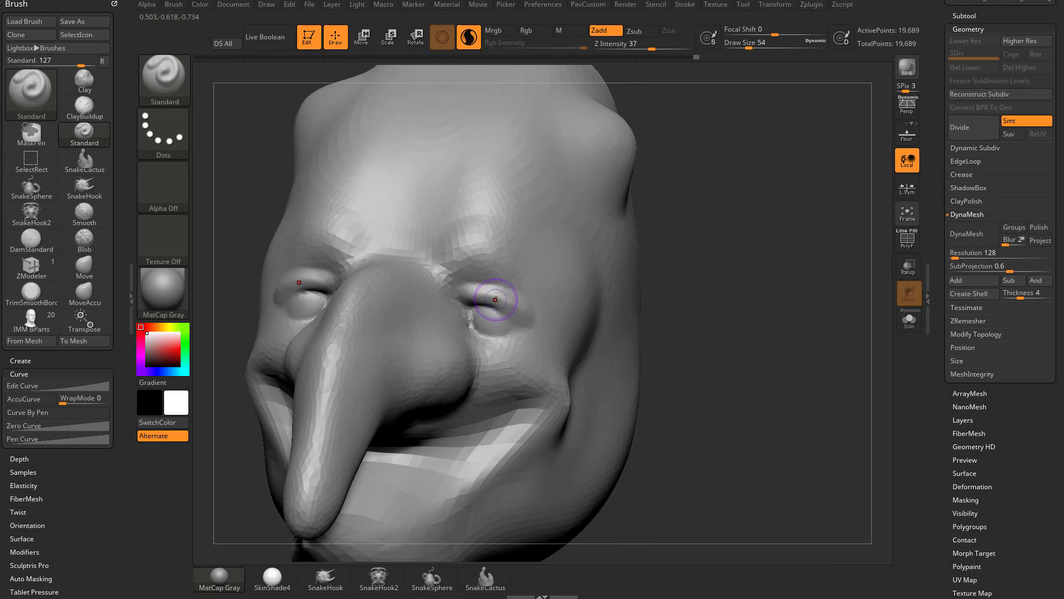
{"action": "left_click_drag", "start_coordinate": [511, 313], "coordinate": [541, 329]}
{"action": "left_click_drag", "start_coordinate": [702, 280], "coordinate": [664, 294], "text": "alt"}
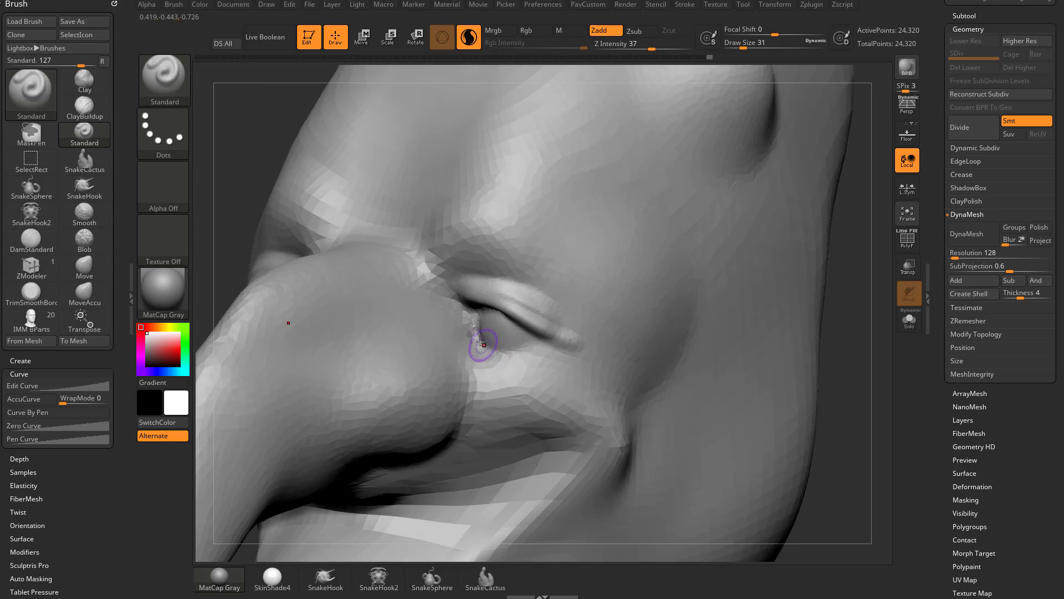
{"action": "mouse_move", "coordinate": [480, 342]}
{"action": "left_mouse_down"}
{"action": "mouse_move", "coordinate": [527, 351]}
{"action": "mouse_move", "coordinate": [551, 339]}
{"action": "left_mouse_up"}
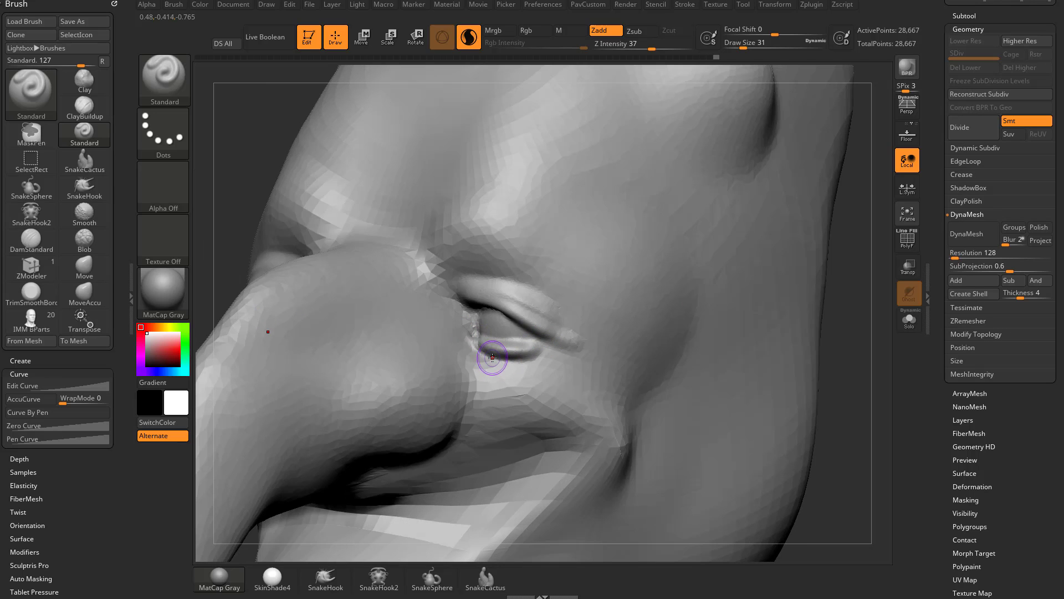
Step: Build up a bag beneath the lower eyelid with the Clay brush and shape the folds at the eye's outer corner
{"action": "key", "text": "b"}
{"action": "key", "text": "c"}
{"action": "key", "text": "l"}
{"action": "key", "text": "bracketright"}
{"action": "left_click_drag", "start_coordinate": [478, 357], "coordinate": [544, 355]}
{"action": "left_click_drag", "start_coordinate": [867, 302], "coordinate": [918, 290]}
{"action": "mouse_move", "coordinate": [749, 293]}
{"action": "left_mouse_down"}
{"action": "mouse_move", "coordinate": [772, 294]}
{"action": "mouse_move", "coordinate": [707, 307]}
{"action": "left_mouse_up"}
{"action": "left_click_drag", "start_coordinate": [515, 339], "coordinate": [564, 331]}
{"action": "mouse_move", "coordinate": [791, 349]}
{"action": "right_mouse_down"}
{"action": "mouse_move", "coordinate": [880, 411]}
{"action": "mouse_move", "coordinate": [566, 318]}
{"action": "right_mouse_up"}
Step: Carve creases around the eye and above the upper eyelid with the DamStandard brush, raising the draw size to 46
{"action": "key", "text": "b"}
{"action": "key", "text": "d"}
{"action": "key", "text": "s"}
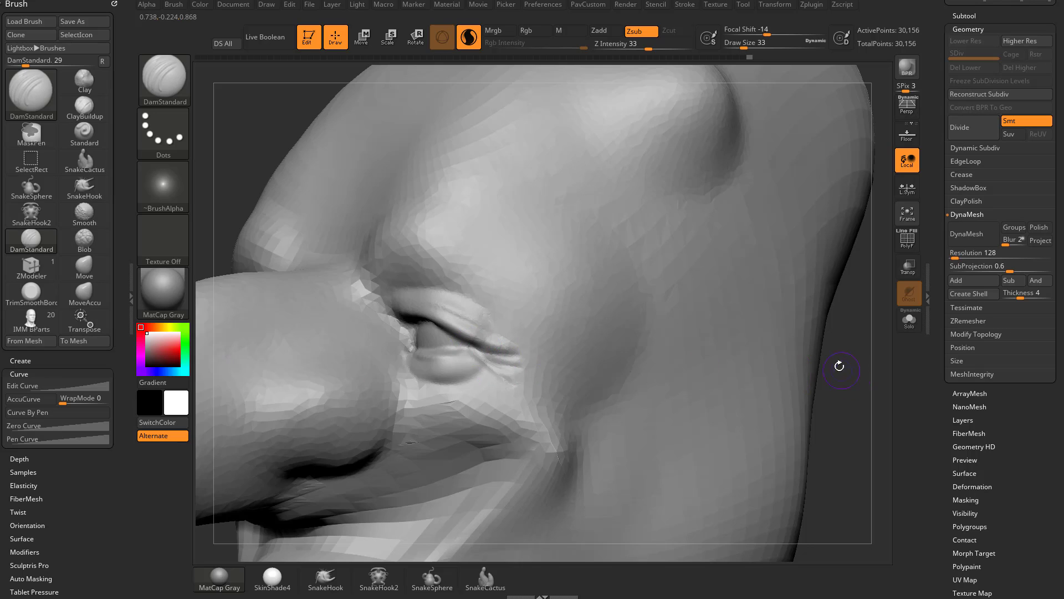
{"action": "mouse_move", "coordinate": [841, 368]}
{"action": "right_mouse_down"}
{"action": "mouse_move", "coordinate": [734, 281]}
{"action": "mouse_move", "coordinate": [448, 339]}
{"action": "right_mouse_up"}
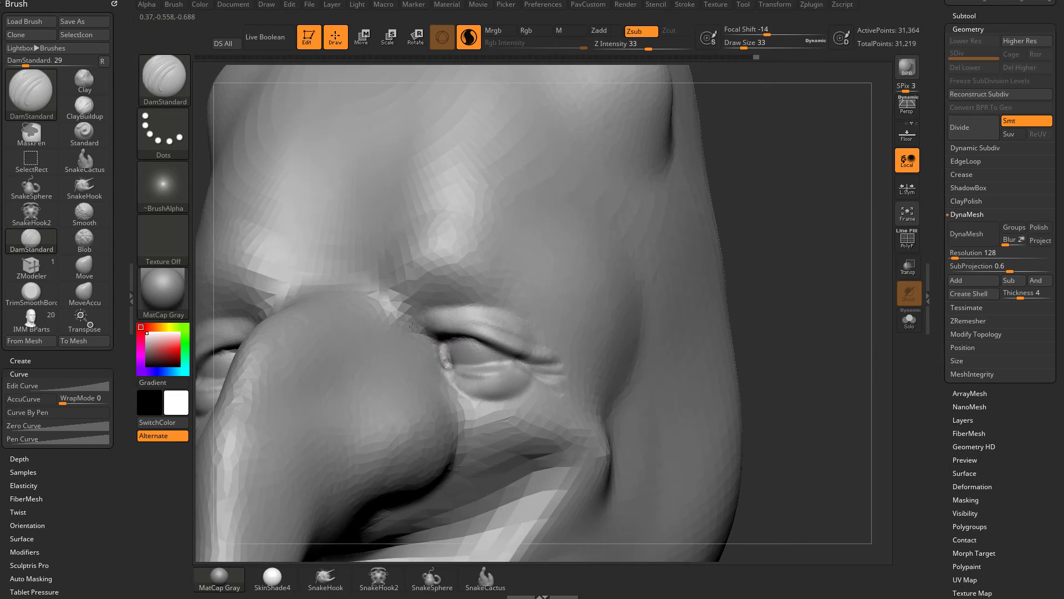
{"action": "key", "text": "s"}
{"action": "mouse_move", "coordinate": [420, 317]}
{"action": "left_mouse_down"}
{"action": "mouse_move", "coordinate": [498, 314]}
{"action": "mouse_move", "coordinate": [571, 333]}
{"action": "left_mouse_up"}
{"action": "left_click", "coordinate": [469, 315]}
{"action": "right_click_drag", "start_coordinate": [682, 277], "coordinate": [635, 271]}
{"action": "key", "text": "s"}
{"action": "left_click", "coordinate": [494, 300]}
{"action": "left_click_drag", "start_coordinate": [458, 308], "coordinate": [589, 332]}
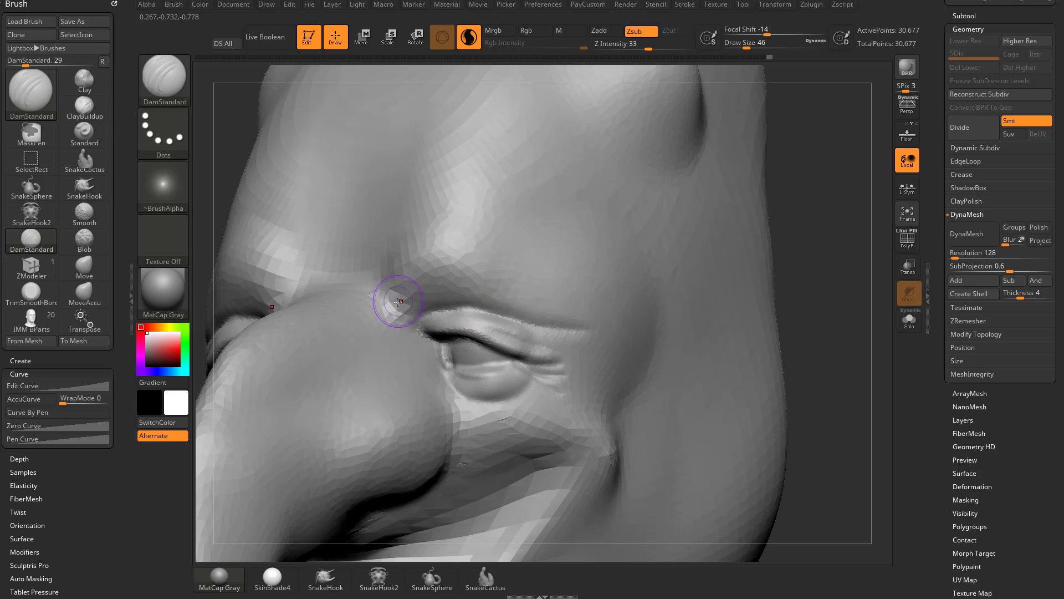
Step: Raise an eyebrow ridge above the eye with the Standard brush at a draw size of 44
{"action": "key", "text": "b"}
{"action": "key", "text": "s"}
{"action": "key", "text": "t"}
{"action": "left_click_drag", "start_coordinate": [393, 296], "coordinate": [514, 276]}
{"action": "right_click_drag", "start_coordinate": [804, 278], "coordinate": [800, 278], "text": "ctrl"}
{"action": "mouse_move", "coordinate": [800, 278]}
{"action": "right_mouse_down"}
{"action": "mouse_move", "coordinate": [752, 267]}
{"action": "mouse_move", "coordinate": [777, 283]}
{"action": "mouse_move", "coordinate": [783, 308]}
{"action": "mouse_move", "coordinate": [577, 316]}
{"action": "right_mouse_up"}
{"action": "mouse_move", "coordinate": [696, 313]}
{"action": "right_mouse_down"}
{"action": "mouse_move", "coordinate": [838, 298]}
{"action": "mouse_move", "coordinate": [833, 317]}
{"action": "right_mouse_up"}
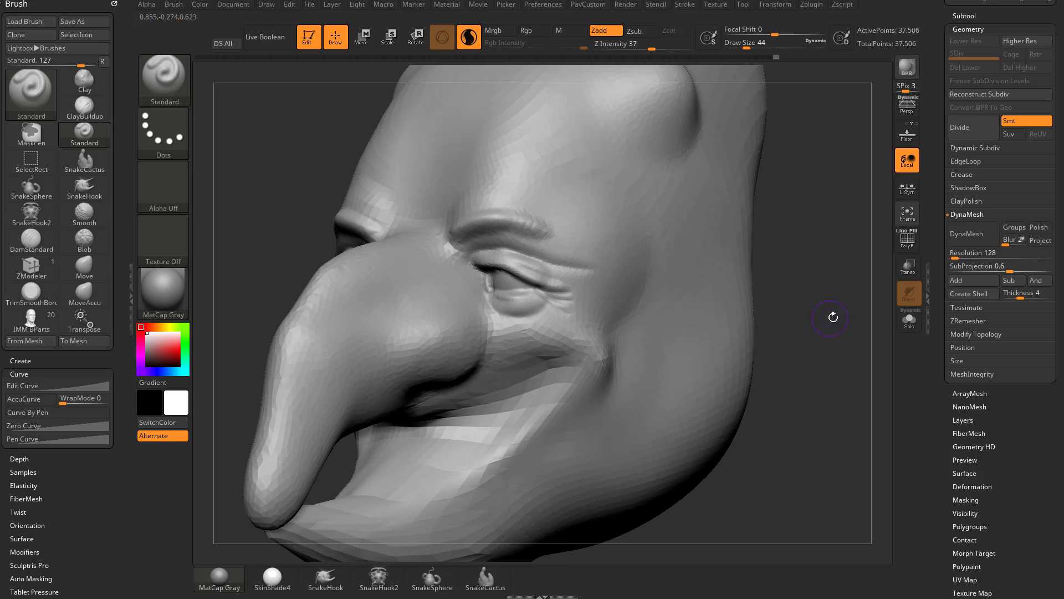
{"action": "left_click", "coordinate": [909, 241]}
{"action": "key", "text": "shift+f"}
Step: Switch to the browser, view the Gumroad page and browse the YouTube playlist "ZBrush 2018 What's New"
{"action": "left_click_drag", "start_coordinate": [1063, 233], "coordinate": [621, 110]}
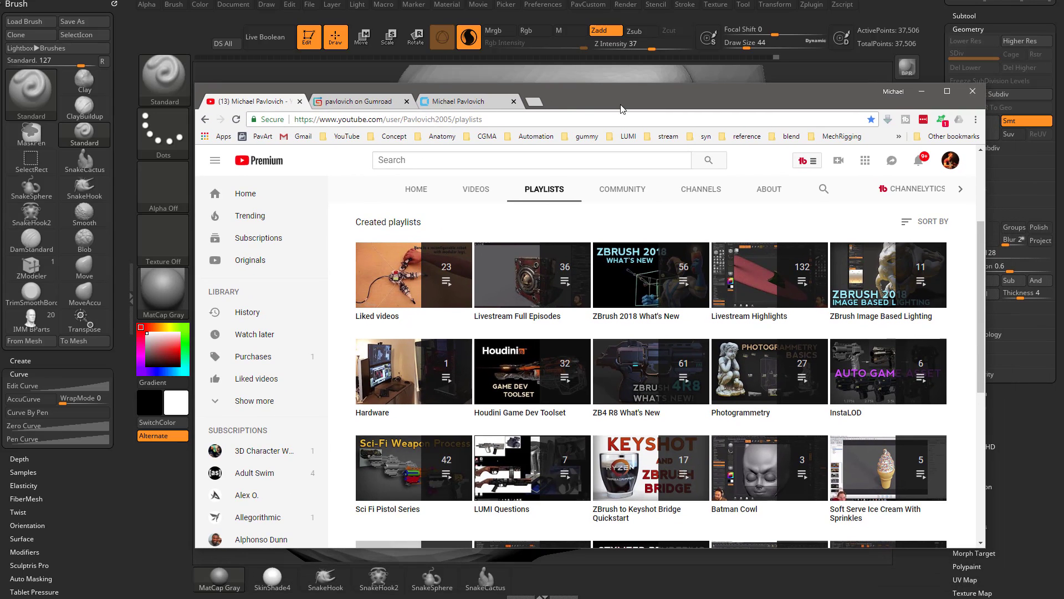
{"action": "left_click", "coordinate": [358, 102]}
{"action": "left_click", "coordinate": [457, 101]}
{"action": "left_click", "coordinate": [366, 102]}
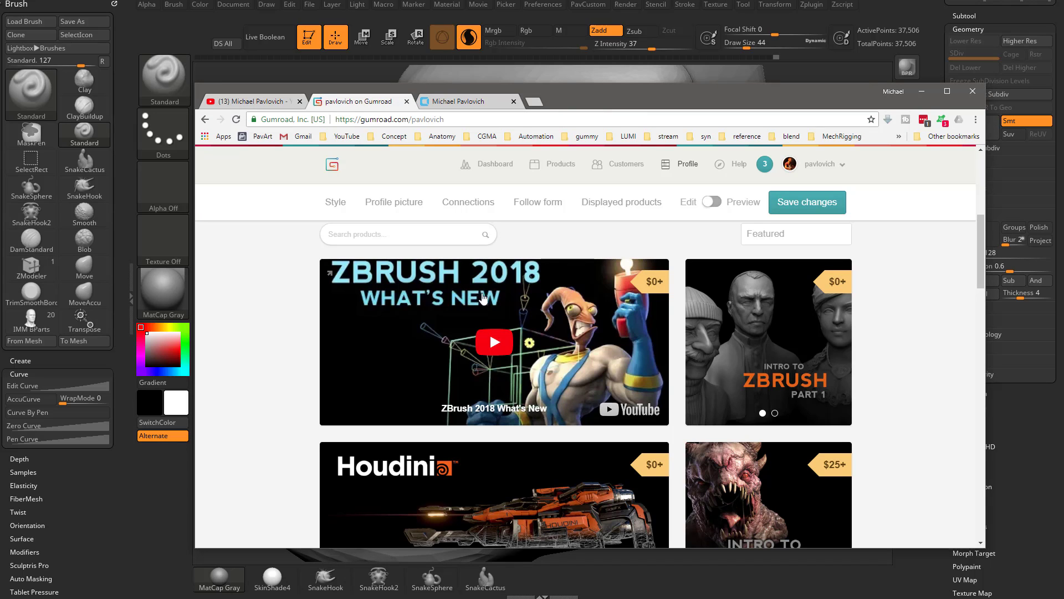
{"action": "left_click", "coordinate": [251, 102]}
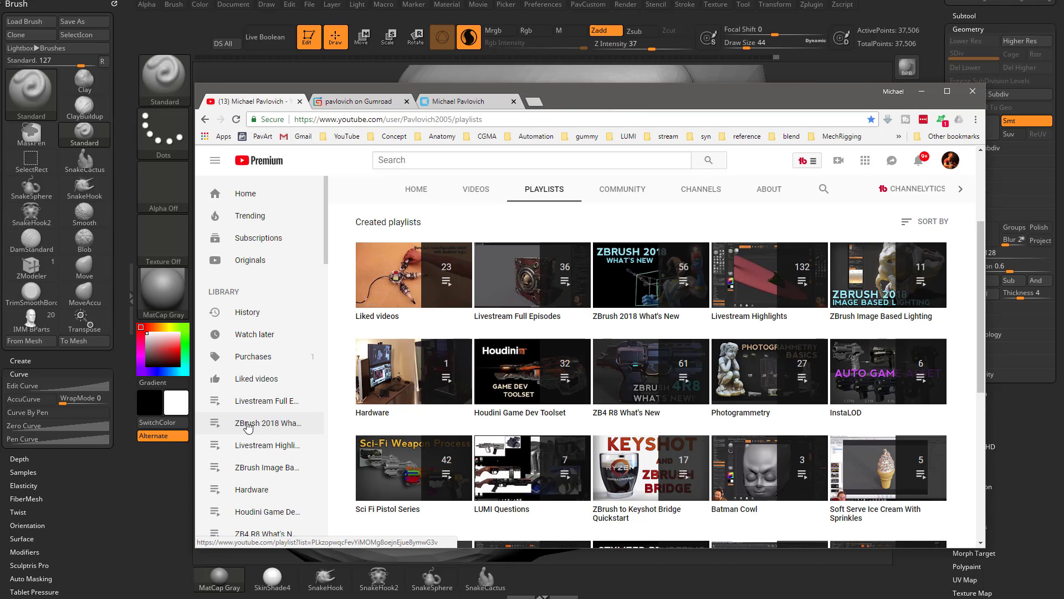
{"action": "left_click", "coordinate": [247, 424]}
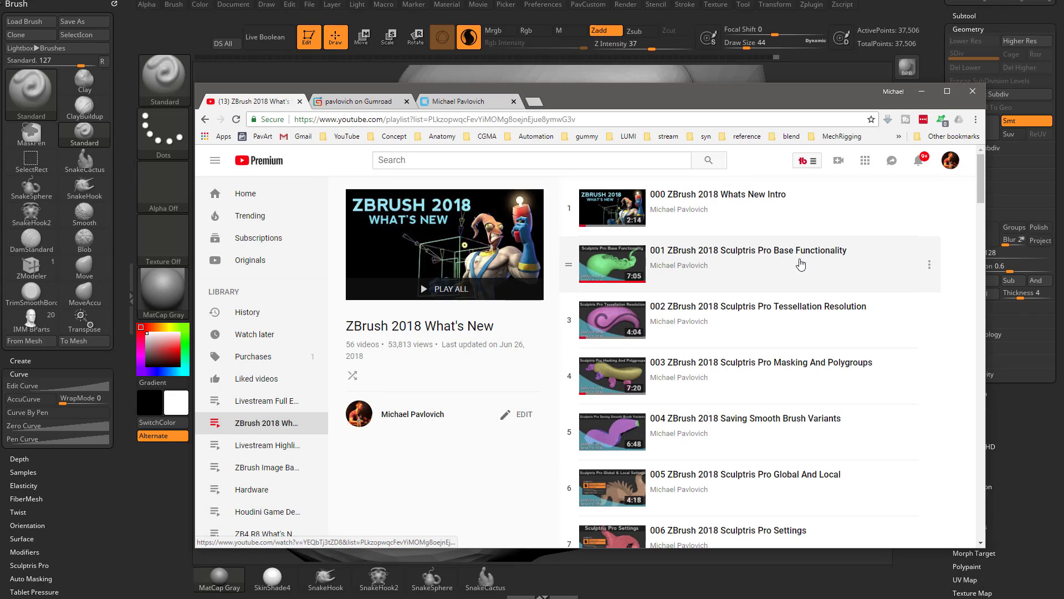
{"action": "scroll", "coordinate": [776, 277], "scroll_direction": "down", "scroll_amount": 2}
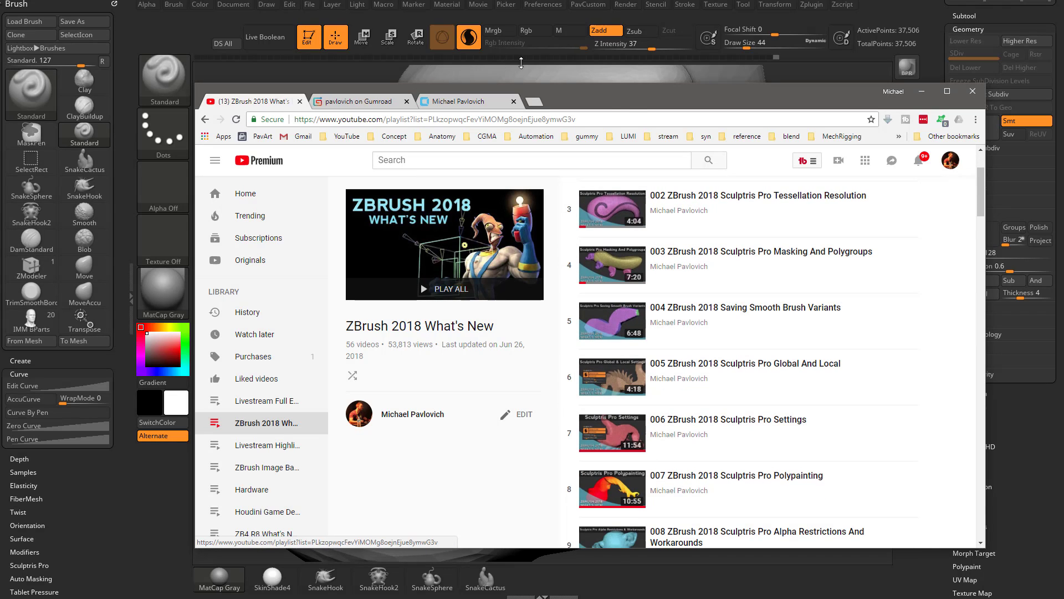
{"action": "left_click_drag", "start_coordinate": [620, 99], "coordinate": [737, 598]}
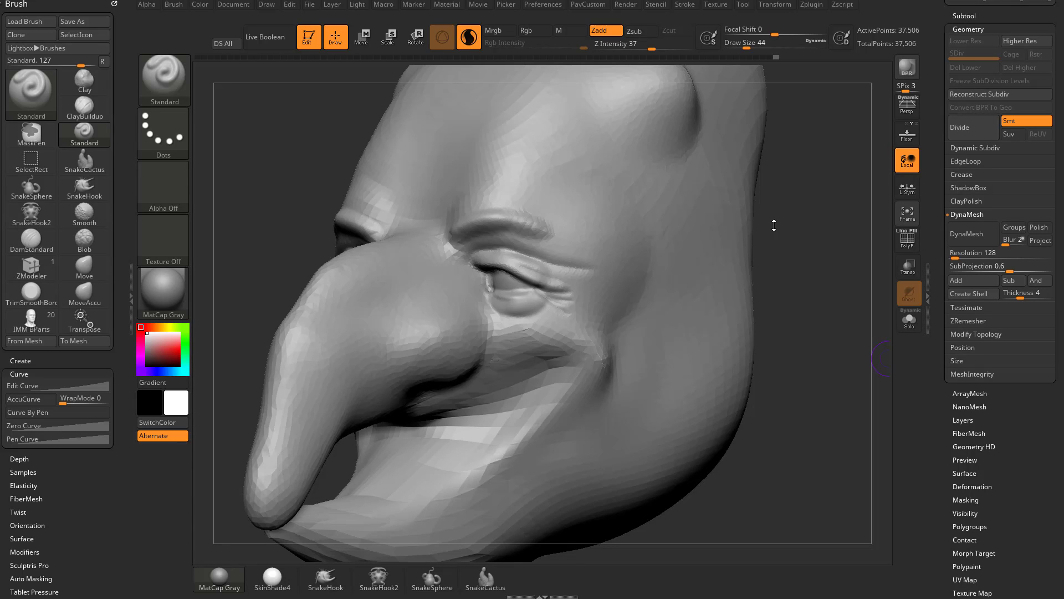
Step: Switch to the Move brush and examine whether Sculptris Pro mode is available for it
{"action": "mouse_move", "coordinate": [775, 227]}
{"action": "left_mouse_down"}
{"action": "mouse_move", "coordinate": [798, 240]}
{"action": "mouse_move", "coordinate": [774, 255]}
{"action": "left_mouse_up"}
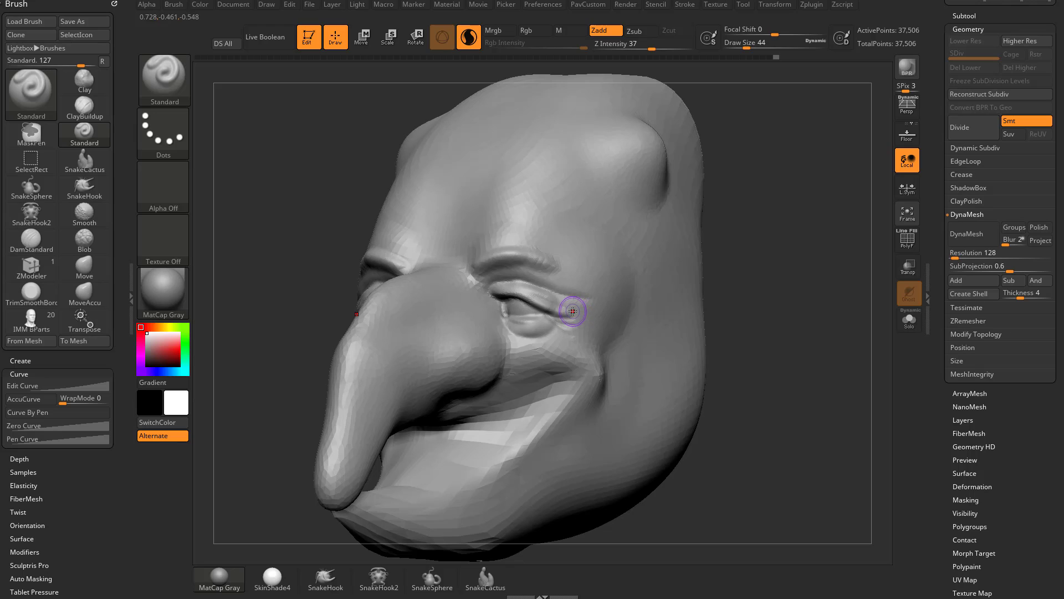
{"action": "key", "text": "b"}
{"action": "key", "text": "m"}
{"action": "key", "text": "v"}
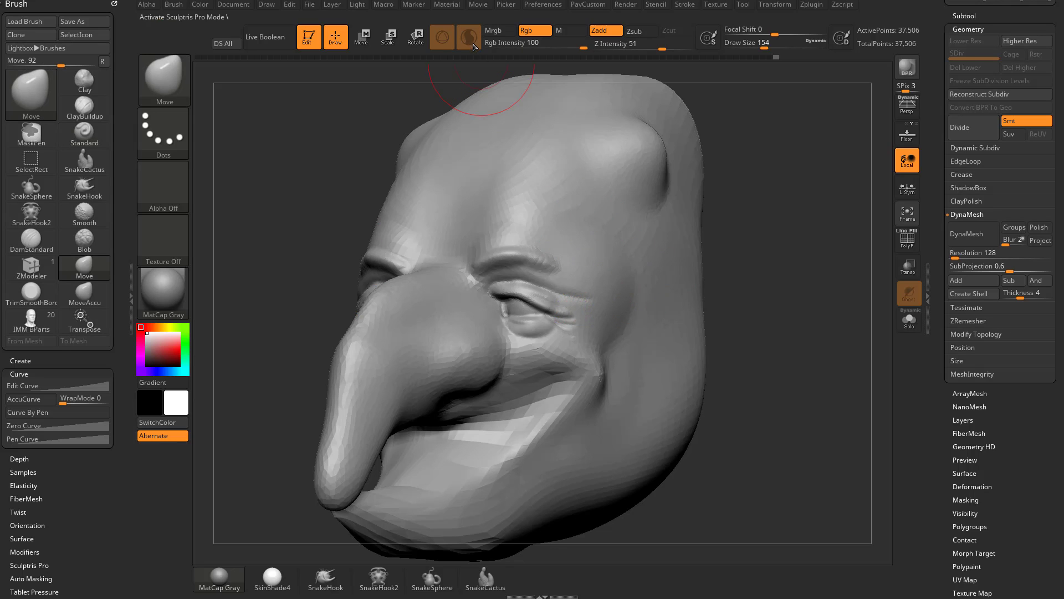
{"action": "mouse_move", "coordinate": [732, 191]}
{"action": "left_mouse_down", "text": "shift"}
{"action": "mouse_move", "coordinate": [749, 280]}
{"action": "mouse_move", "coordinate": [701, 273]}
{"action": "left_mouse_up", "text": "shift"}
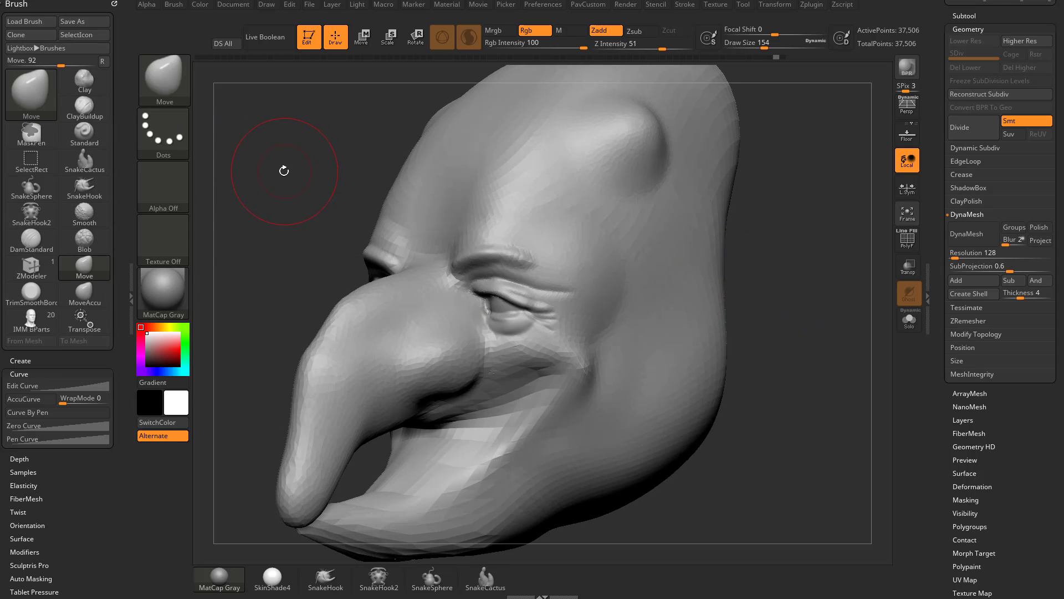
Step: Extend the eyebrow ridge outward across the temple with the Standard brush at a draw size of 74
{"action": "left_click", "coordinate": [84, 135]}
{"action": "left_click", "coordinate": [752, 47]}
{"action": "left_click_drag", "start_coordinate": [487, 251], "coordinate": [582, 243]}
{"action": "mouse_move", "coordinate": [755, 250]}
{"action": "left_mouse_down"}
{"action": "mouse_move", "coordinate": [814, 257]}
{"action": "mouse_move", "coordinate": [487, 195]}
{"action": "left_mouse_up"}
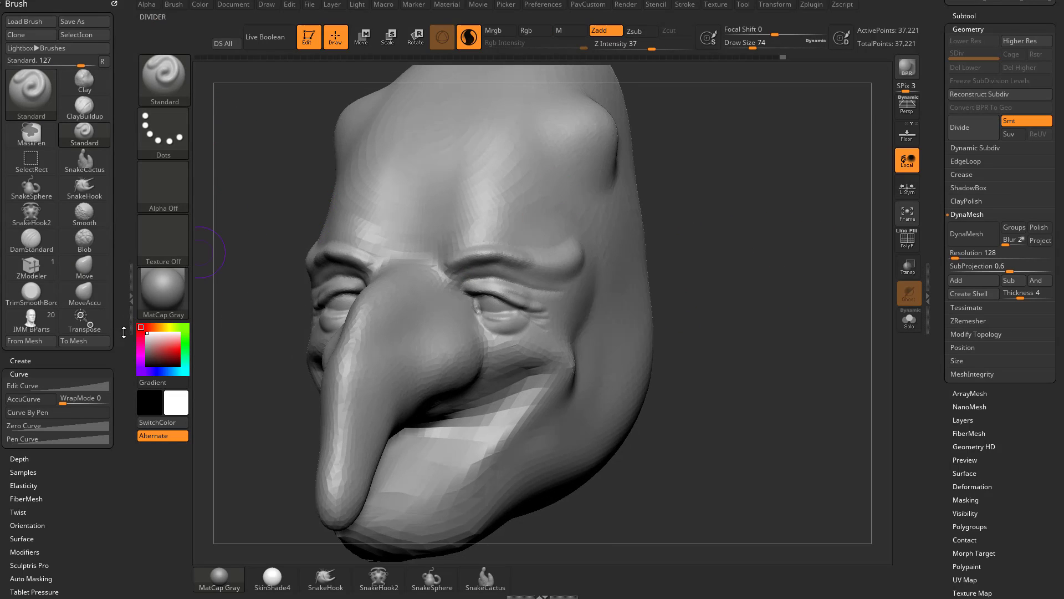
Step: Remove the Brush palette from its tray, collapse and reopen the tray, and dock the palette there again
{"action": "left_click_drag", "start_coordinate": [120, 341], "coordinate": [127, 269]}
{"action": "left_click_drag", "start_coordinate": [119, 22], "coordinate": [109, 191]}
{"action": "left_click", "coordinate": [115, 4]}
{"action": "left_click", "coordinate": [132, 68]}
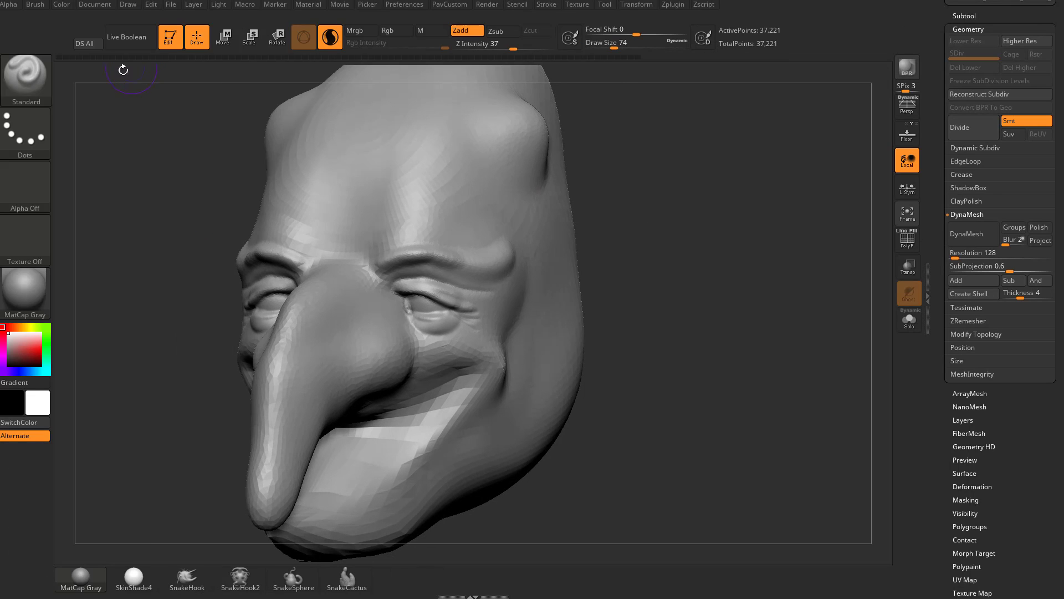
{"action": "left_click", "coordinate": [2, 161]}
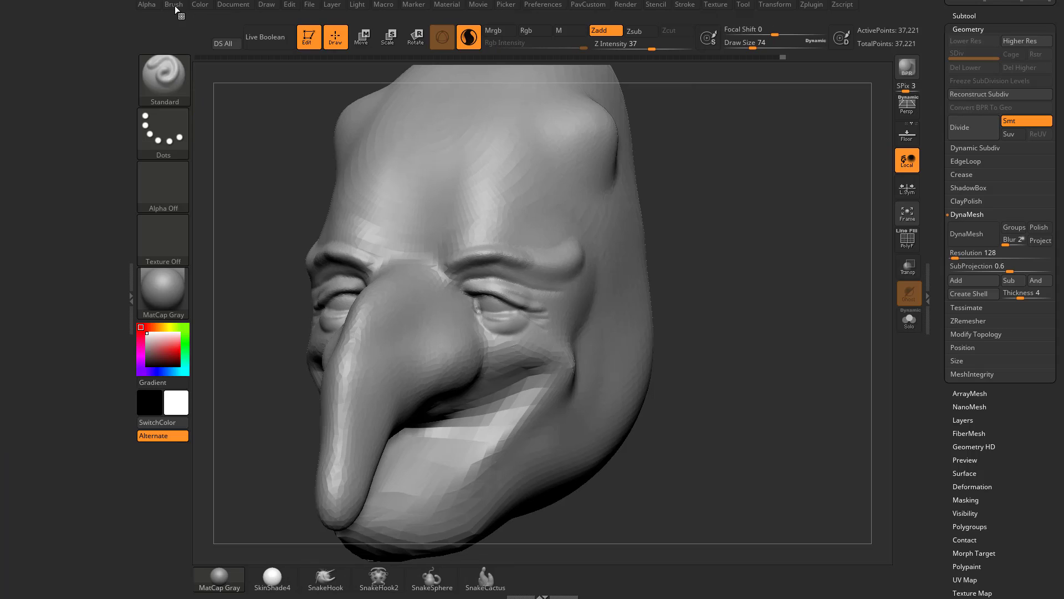
{"action": "mouse_move", "coordinate": [173, 4]}
{"action": "left_click_drag", "start_coordinate": [169, 14], "coordinate": [62, 30]}
Step: Turn on BackfaceMask in the Standard brush's Auto Masking settings
{"action": "left_click_drag", "start_coordinate": [64, 517], "coordinate": [81, 350]}
{"action": "left_click", "coordinate": [32, 457]}
{"action": "left_click", "coordinate": [28, 447]}
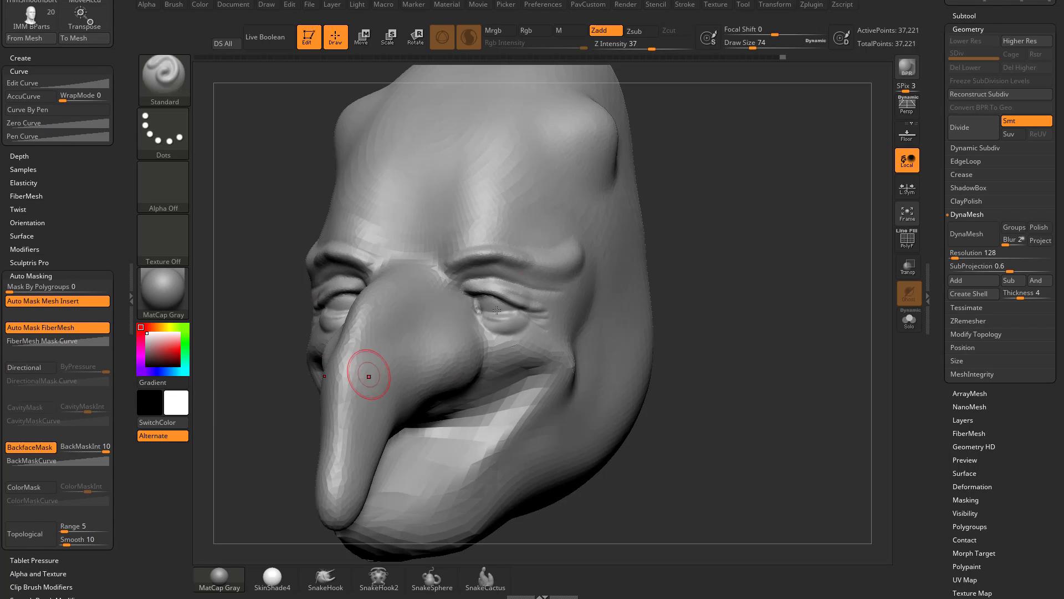
Step: Try a stroke above the eyebrow with backface masking on, undo it and dismiss the auto masking note
{"action": "mouse_move", "coordinate": [716, 307]}
{"action": "left_mouse_down"}
{"action": "mouse_move", "coordinate": [571, 316]}
{"action": "mouse_move", "coordinate": [694, 313]}
{"action": "left_mouse_up"}
{"action": "mouse_move", "coordinate": [738, 180]}
{"action": "left_mouse_down"}
{"action": "mouse_move", "coordinate": [770, 183]}
{"action": "mouse_move", "coordinate": [795, 210]}
{"action": "left_mouse_up"}
{"action": "mouse_move", "coordinate": [499, 215]}
{"action": "left_mouse_down"}
{"action": "mouse_move", "coordinate": [585, 226]}
{"action": "mouse_move", "coordinate": [510, 248]}
{"action": "mouse_move", "coordinate": [593, 257]}
{"action": "mouse_move", "coordinate": [600, 247]}
{"action": "left_mouse_up"}
{"action": "key", "text": "ctrl+z"}
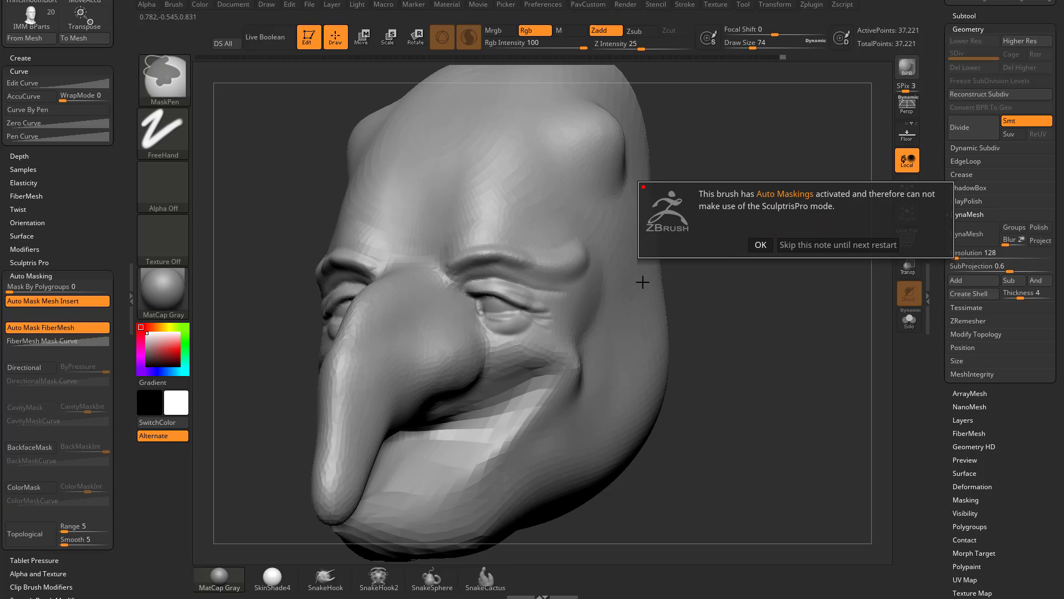
{"action": "left_click", "coordinate": [761, 245]}
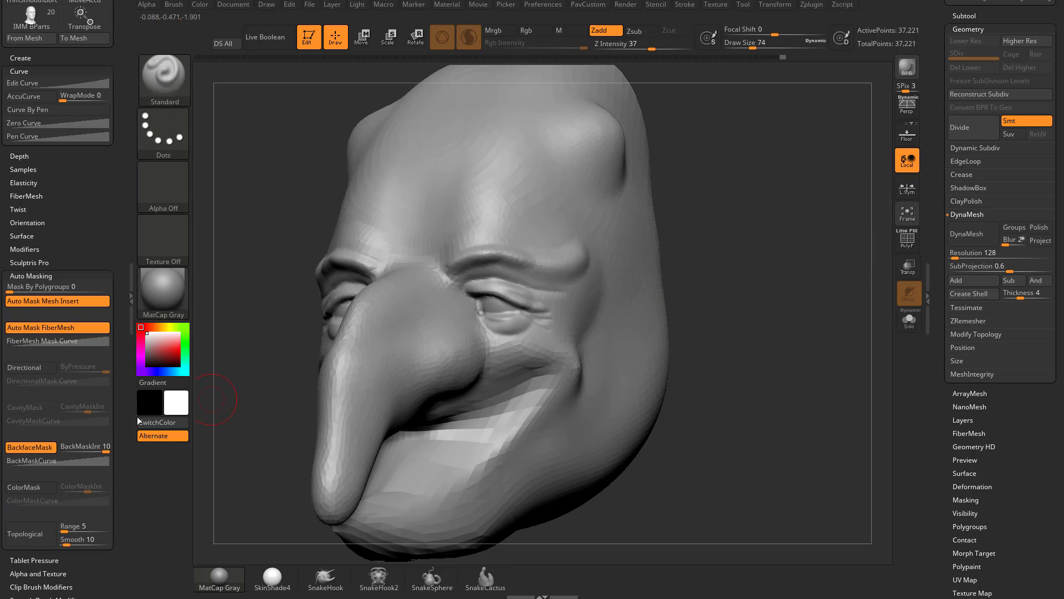
Step: Turn off BackfaceMask and continue sculpting the eye area with the Standard brush at a draw size of 54
{"action": "left_click", "coordinate": [24, 447]}
{"action": "left_click_drag", "start_coordinate": [768, 249], "coordinate": [484, 282]}
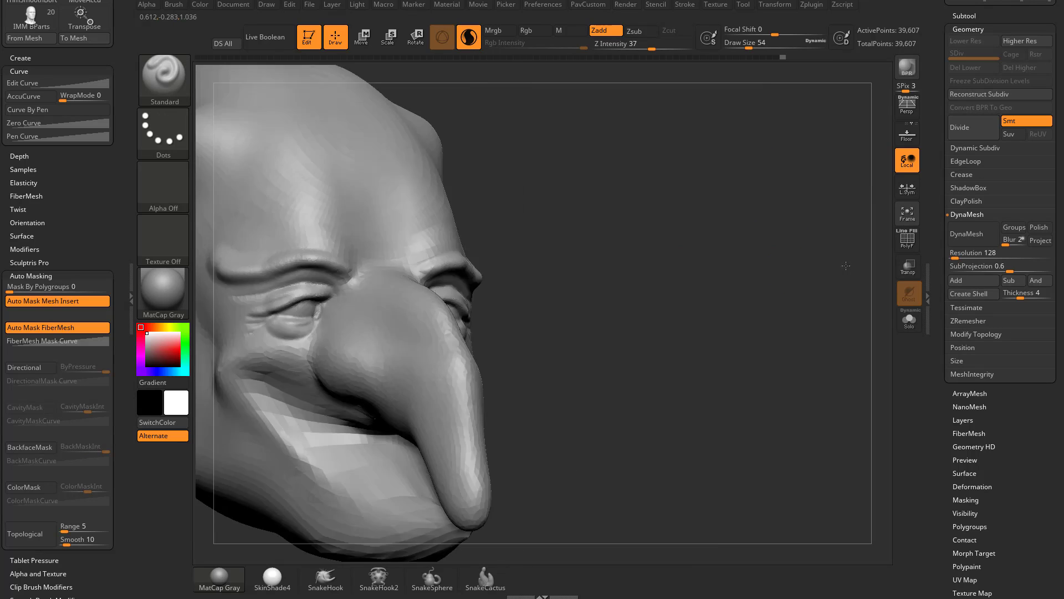